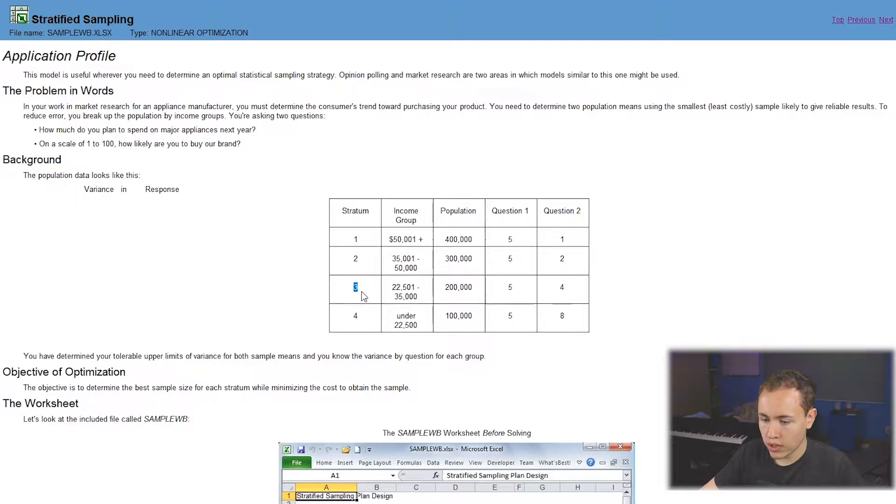
Review the income groups and populations of strata 3 and 4 in the Background table.
{"action": "left_click_drag", "start_coordinate": [392, 288], "coordinate": [425, 304]}
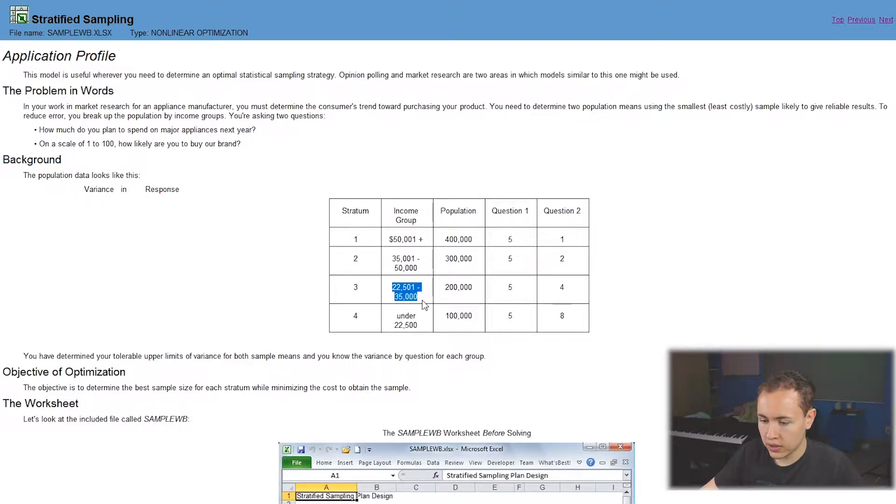
{"action": "double_click", "coordinate": [466, 293]}
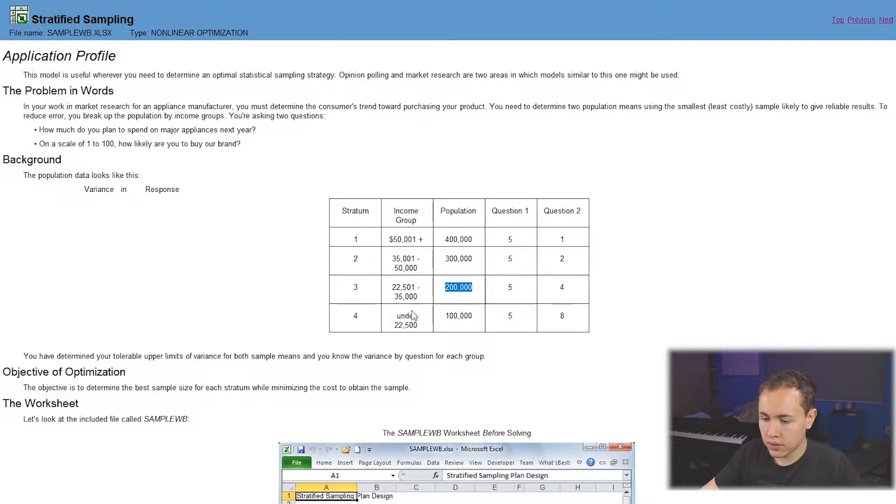
{"action": "left_click_drag", "start_coordinate": [395, 317], "coordinate": [423, 331]}
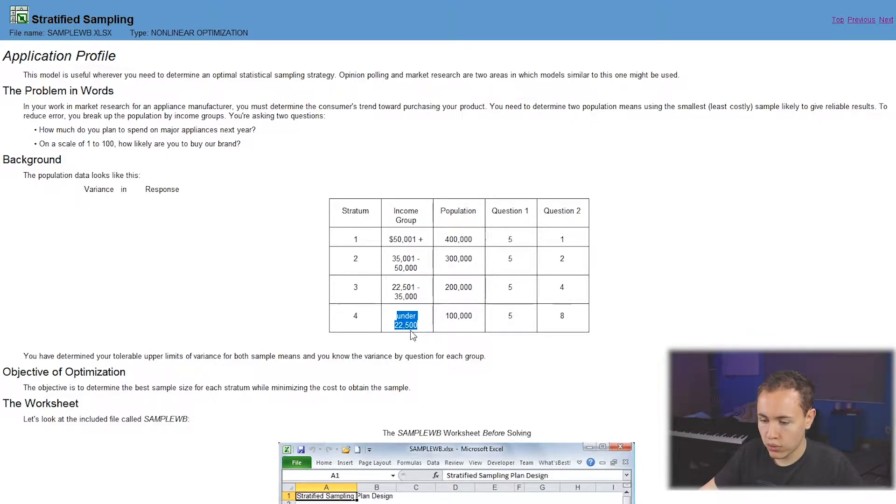
{"action": "left_click", "coordinate": [446, 320]}
{"action": "left_click_drag", "start_coordinate": [446, 319], "coordinate": [475, 322]}
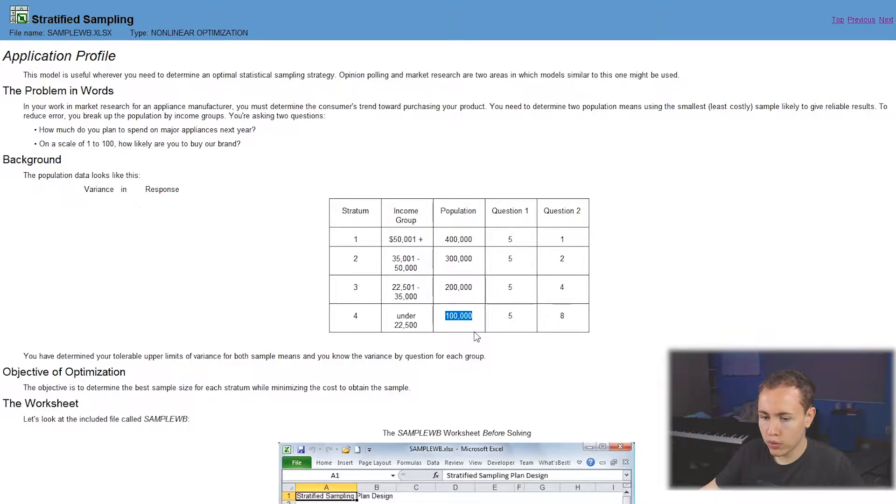
Read the two survey questions on appliance spending and brand purchase likelihood in the problem description.
{"action": "left_click_drag", "start_coordinate": [34, 130], "coordinate": [258, 132]}
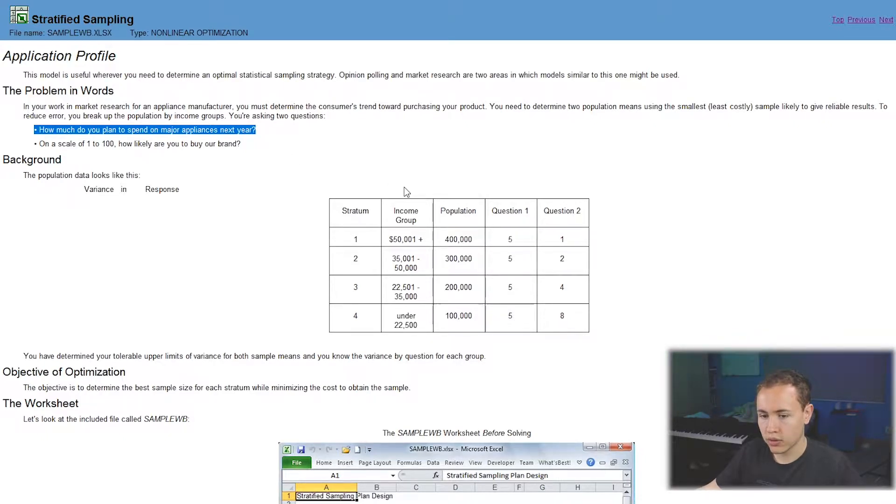
{"action": "left_click_drag", "start_coordinate": [44, 144], "coordinate": [301, 136]}
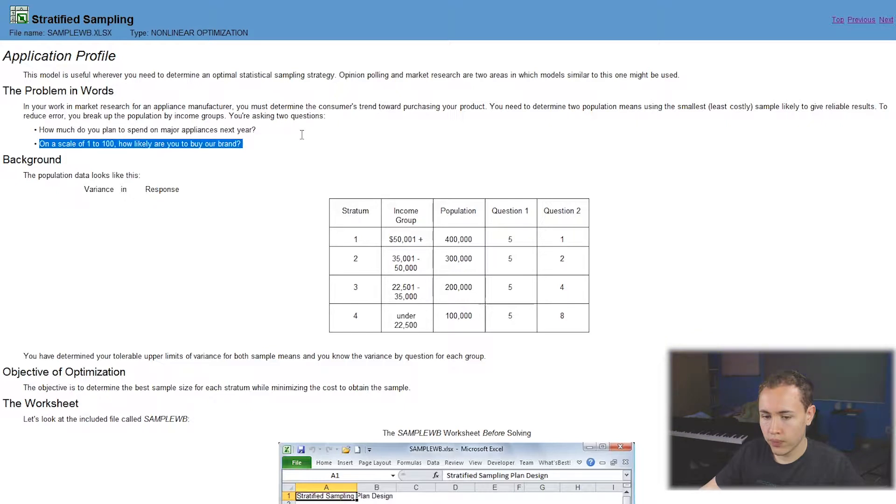
{"action": "left_click", "coordinate": [298, 148]}
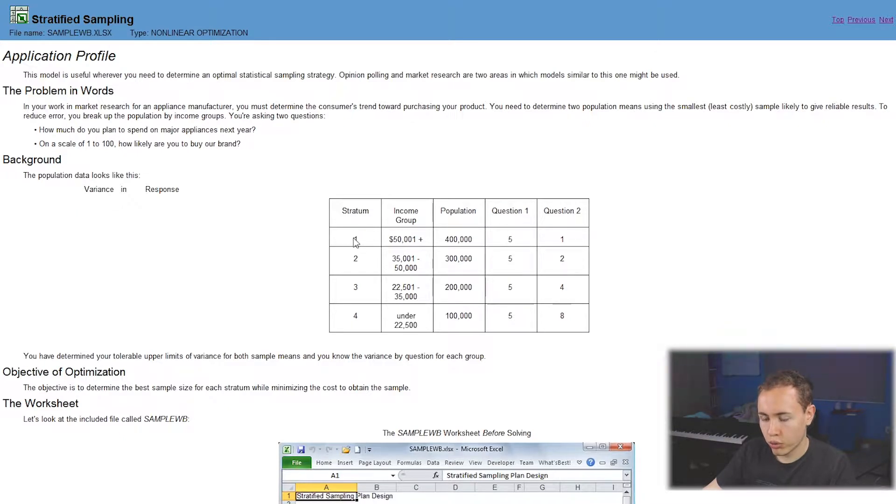
Examine the Question 2 variances from stratum 1 through stratum 4 in the Background table.
{"action": "left_click_drag", "start_coordinate": [561, 239], "coordinate": [577, 243]}
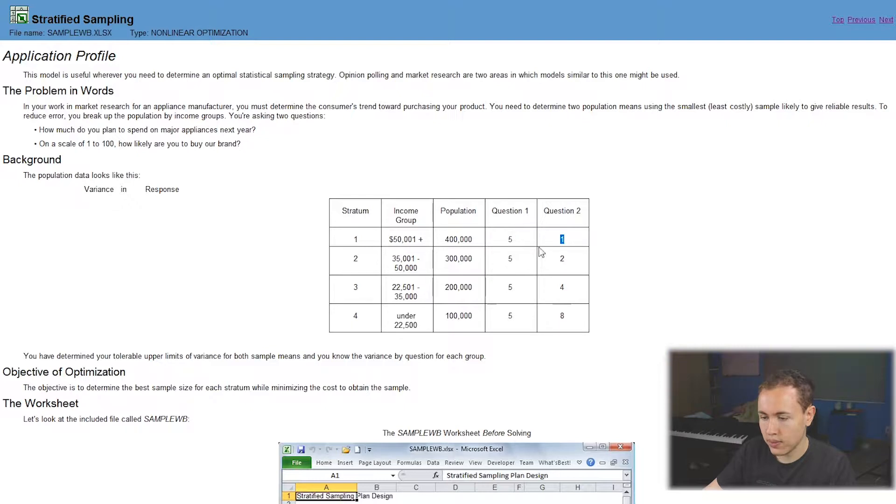
{"action": "left_click", "coordinate": [557, 239]}
{"action": "left_click_drag", "start_coordinate": [557, 238], "coordinate": [570, 318]}
{"action": "right_click", "coordinate": [556, 255]}
{"action": "left_click", "coordinate": [555, 256]}
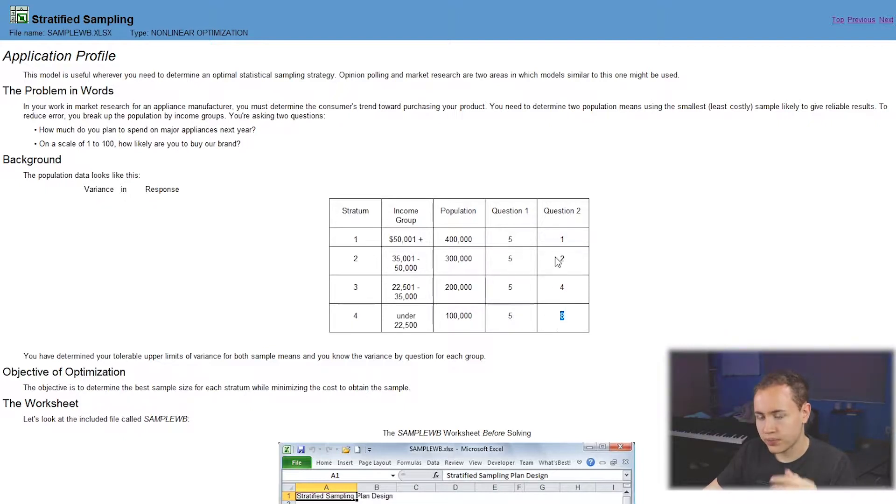
{"action": "left_click", "coordinate": [576, 305]}
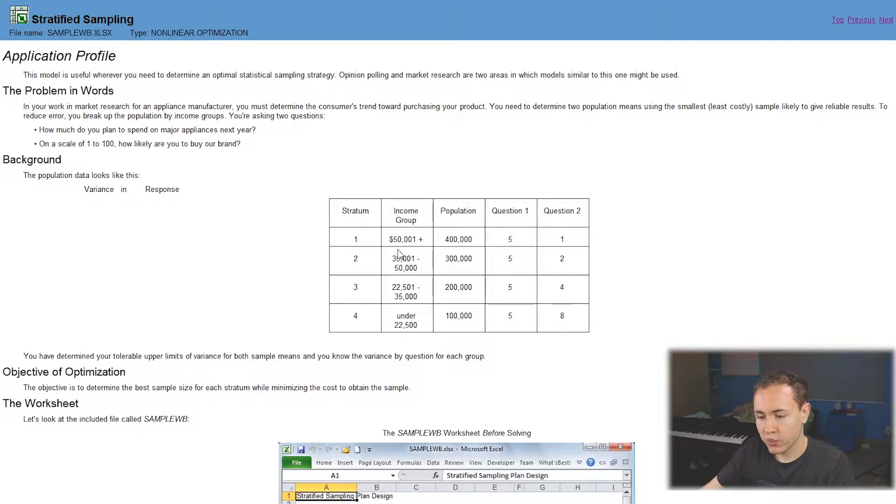
Compare the highest and lowest income groups with their Question 2 variances in the Background table.
{"action": "left_click_drag", "start_coordinate": [390, 239], "coordinate": [424, 241]}
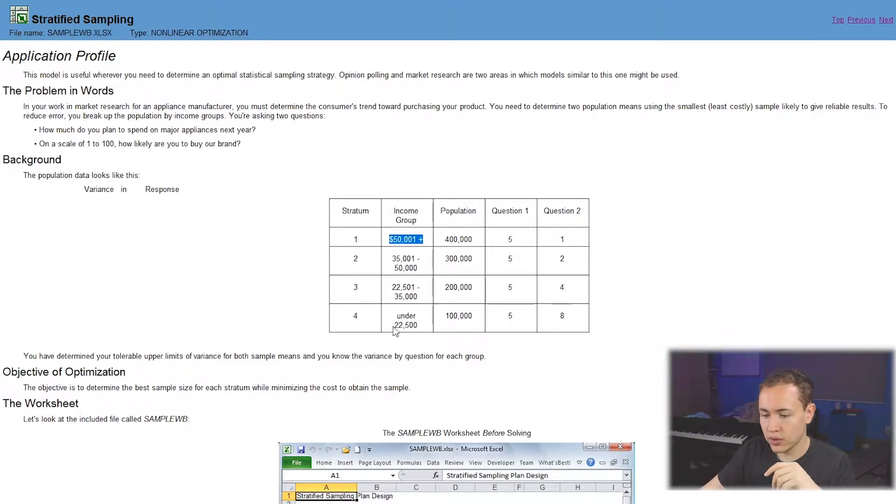
{"action": "left_click_drag", "start_coordinate": [395, 325], "coordinate": [420, 328]}
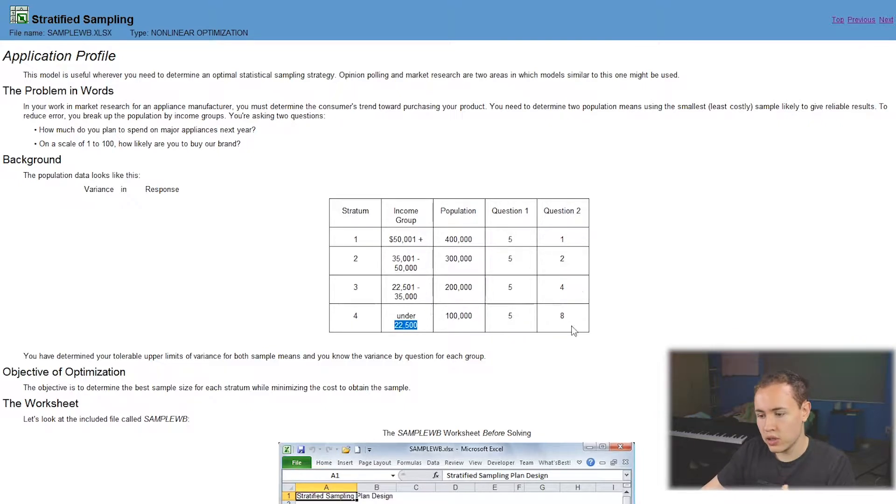
{"action": "double_click", "coordinate": [562, 239]}
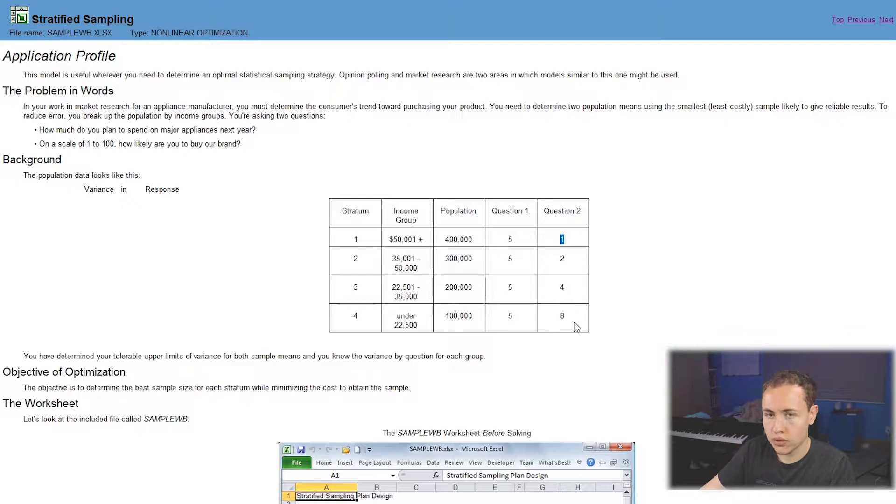
{"action": "left_click", "coordinate": [564, 240]}
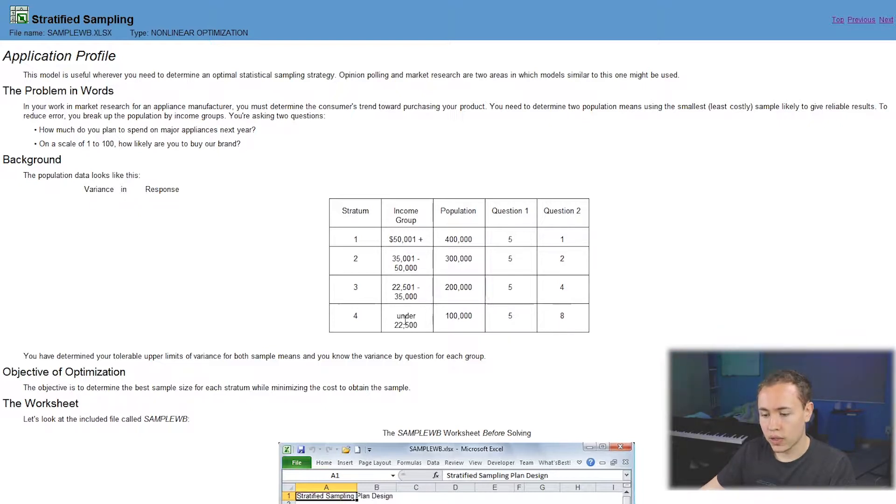
{"action": "left_click_drag", "start_coordinate": [395, 325], "coordinate": [418, 326]}
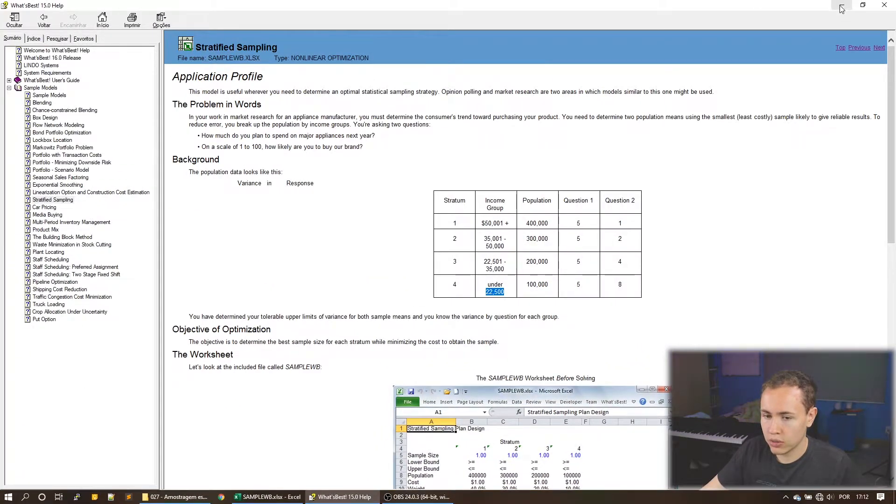
Switch from the What'sBest! help to the SAMPLEWB workbook in Excel and review the Stratum and Sample Size rows.
{"action": "left_click", "coordinate": [842, 8]}
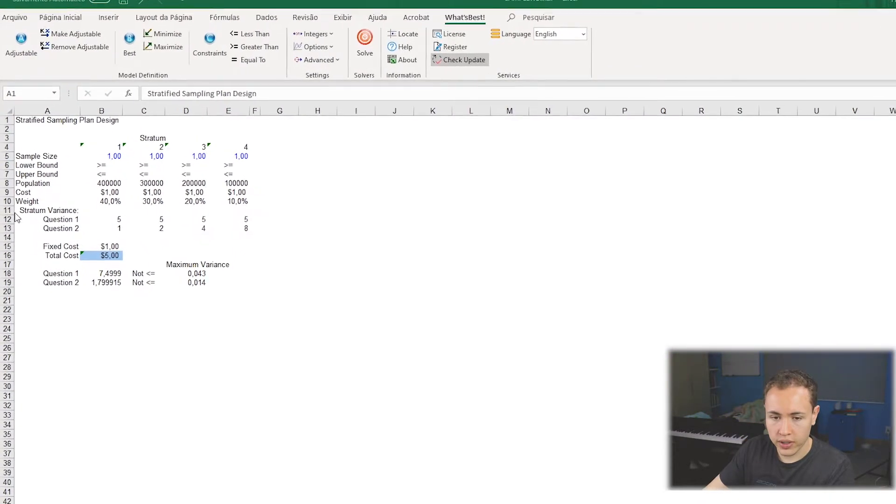
{"action": "left_click_drag", "start_coordinate": [139, 166], "coordinate": [281, 165]}
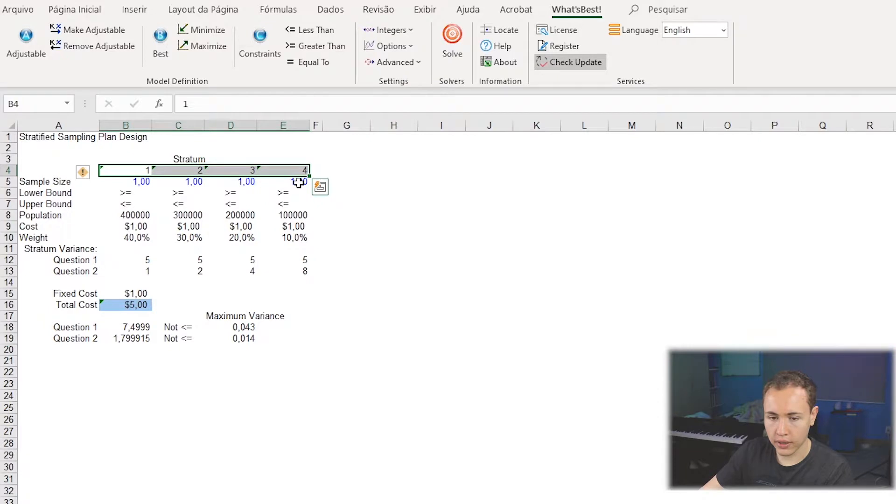
{"action": "left_click_drag", "start_coordinate": [136, 182], "coordinate": [299, 180]}
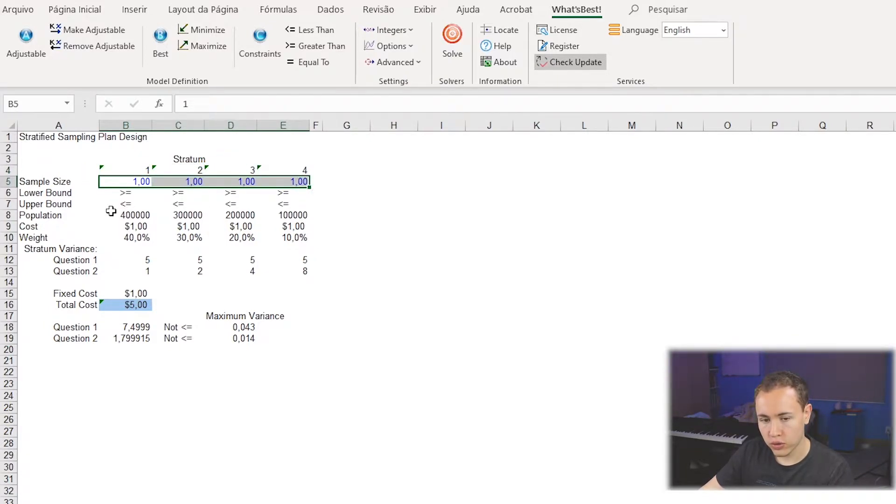
Try sample sizes of 100 for stratum 1 and 500 for stratum 2 in cells B5 and C5.
{"action": "left_click", "coordinate": [134, 183]}
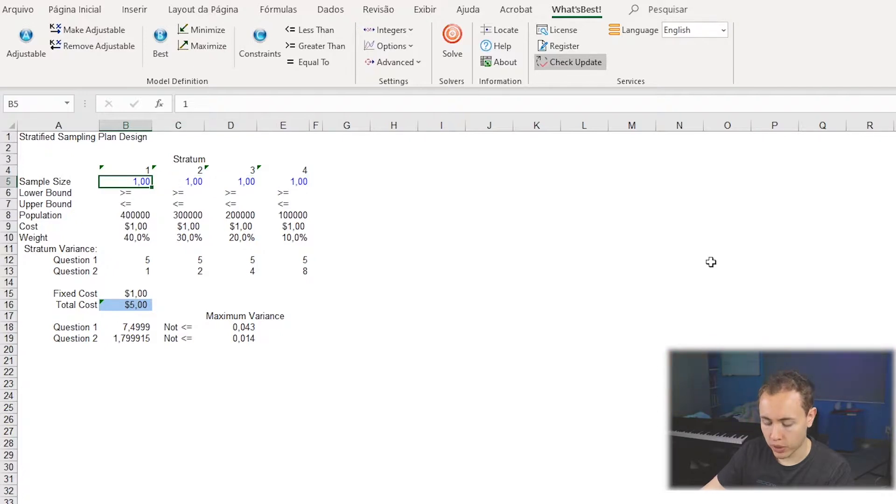
{"action": "type", "text": "100"}
{"action": "key", "text": "Tab"}
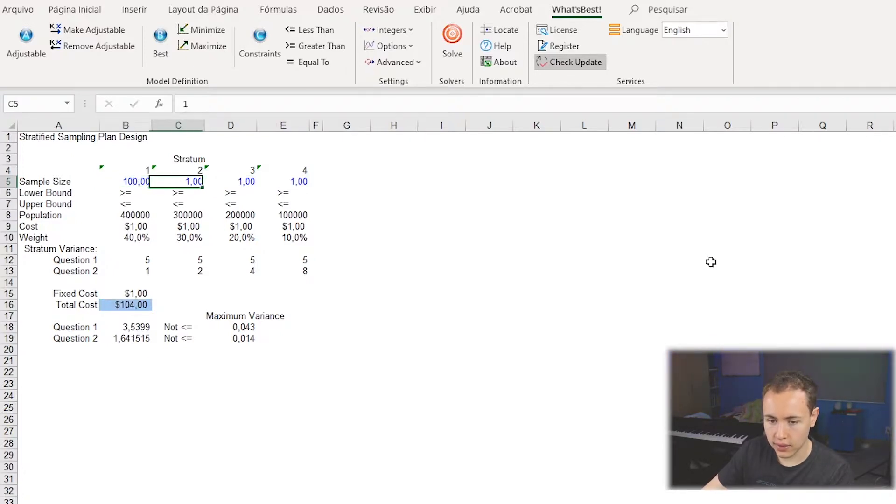
{"action": "type", "text": "500"}
{"action": "key", "text": "Tab"}
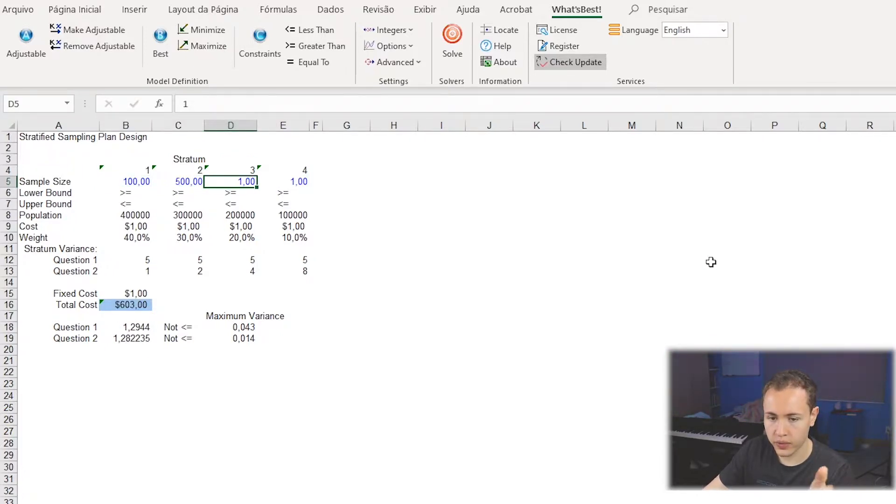
Set the sample sizes of strata 1 and 2 back to 1.
{"action": "key", "text": "Left"}
{"action": "key", "text": "Left"}
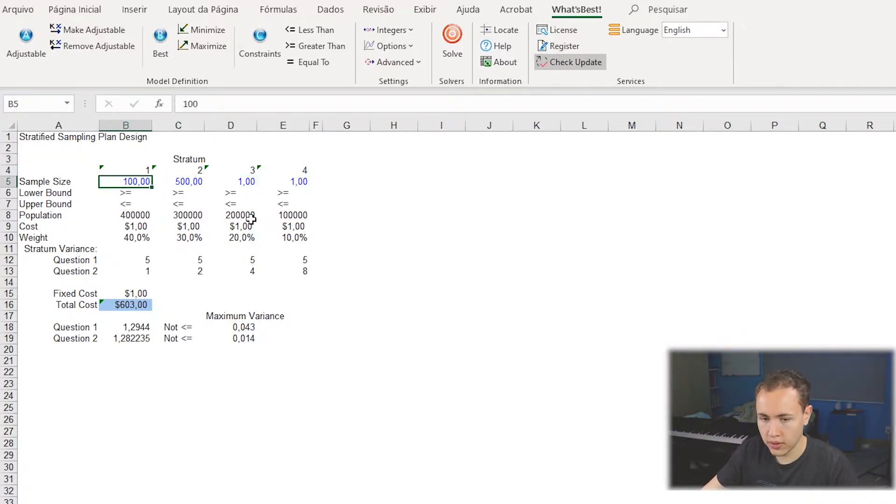
{"action": "type", "text": "1"}
{"action": "key", "text": "Tab"}
{"action": "type", "text": "1"}
{"action": "key", "text": "Tab"}
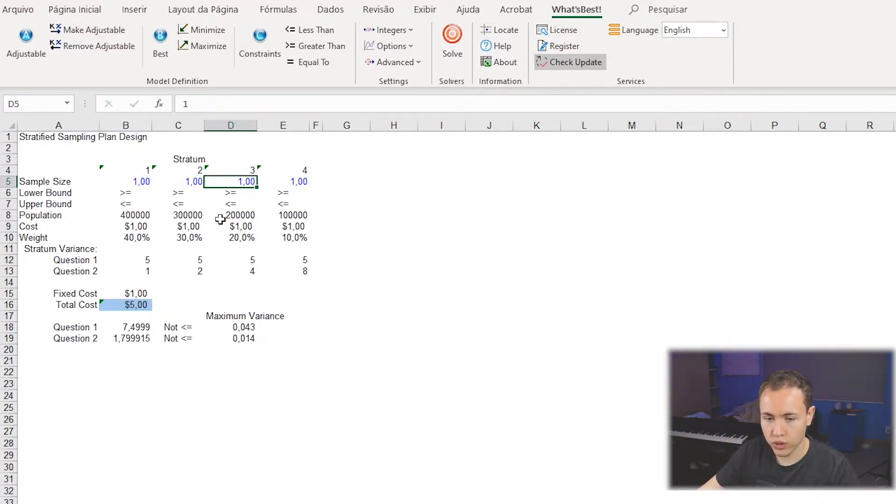
Inspect the lower bound constraint formula of stratum 1 in cell B6 without changing it.
{"action": "left_click", "coordinate": [127, 196]}
{"action": "left_click", "coordinate": [130, 204]}
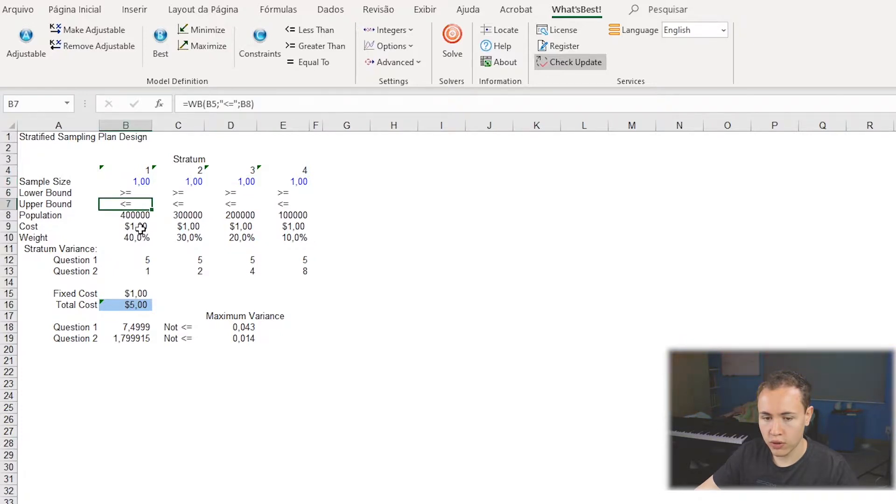
{"action": "key", "text": "Up"}
{"action": "left_click", "coordinate": [286, 106]}
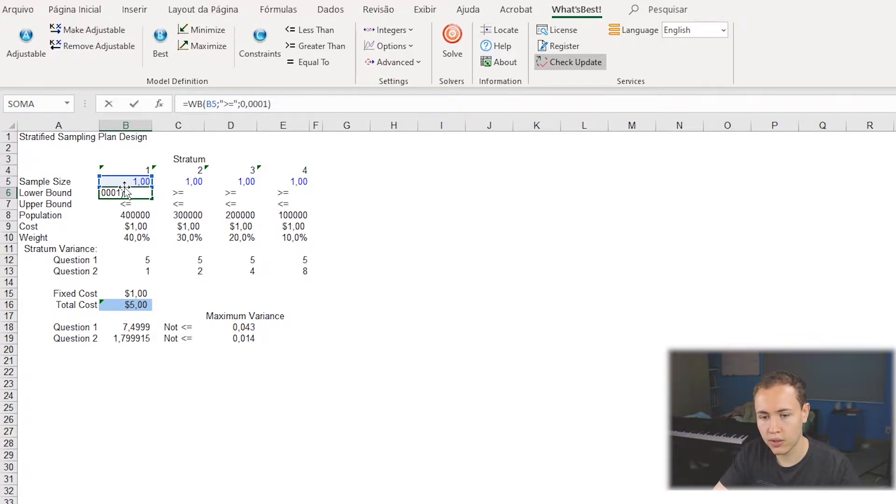
{"action": "key", "text": "Return"}
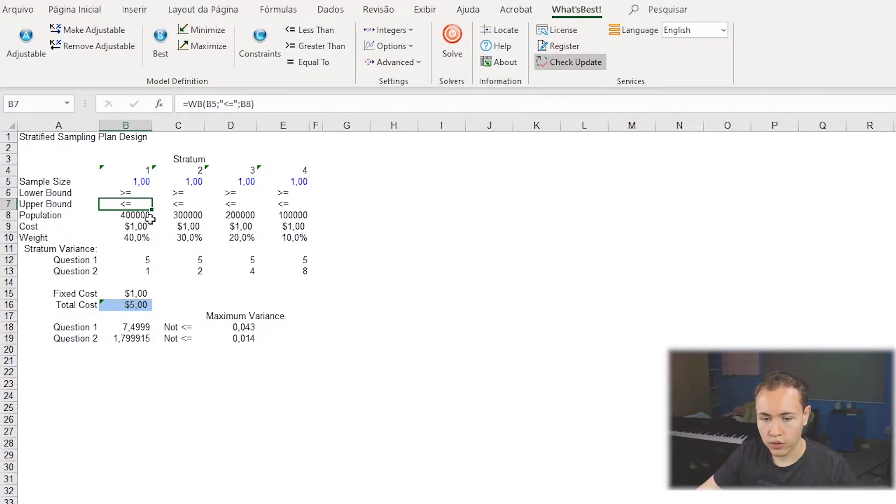
Inspect the upper bound constraint formulas of strata 1 and 2 in cells B7 and C7 and the cells they reference.
{"action": "left_click", "coordinate": [271, 105]}
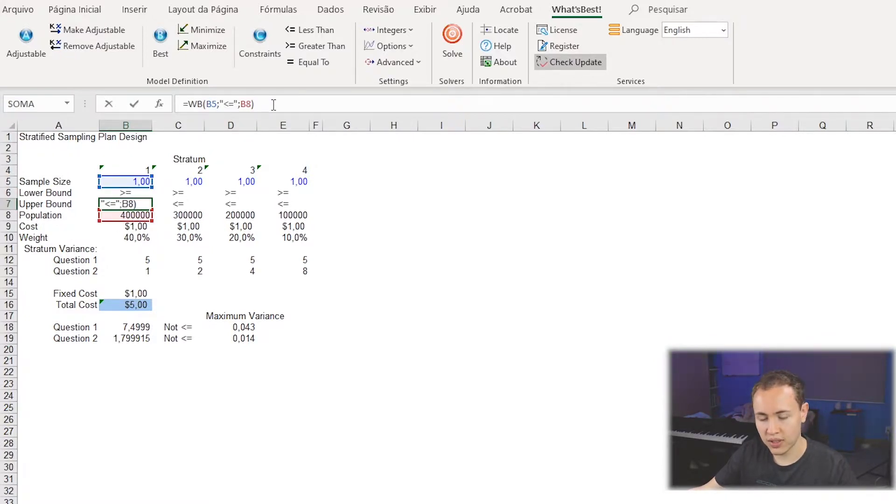
{"action": "key", "text": "Return"}
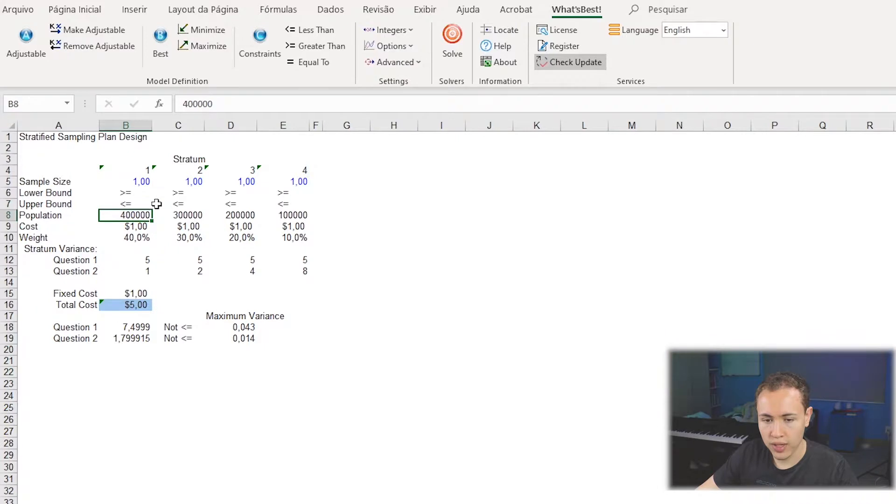
{"action": "left_click", "coordinate": [136, 206]}
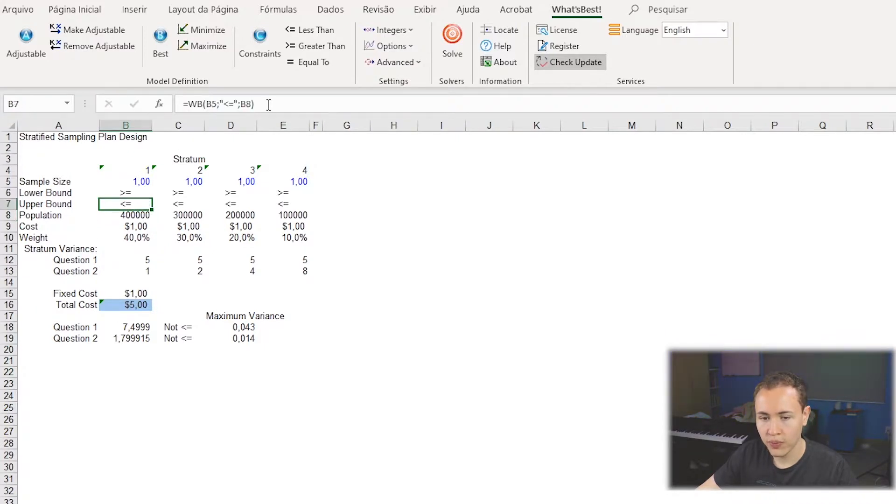
{"action": "left_click", "coordinate": [262, 104]}
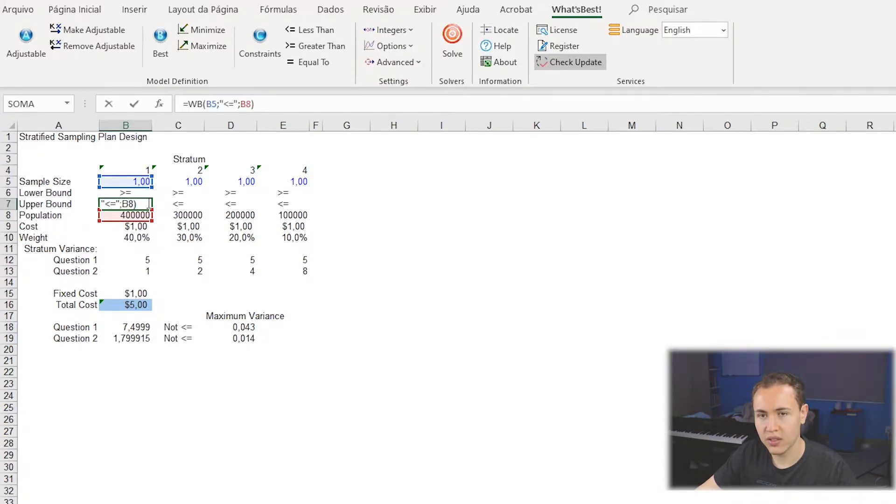
{"action": "key", "text": "Return"}
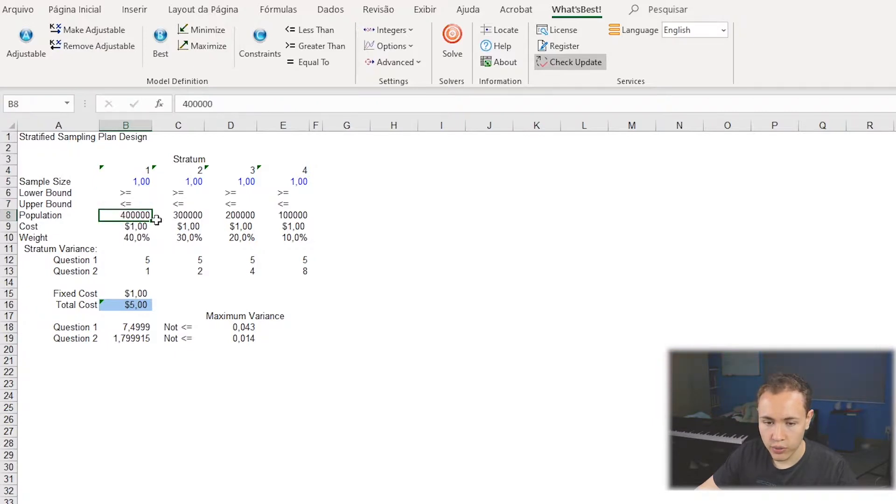
{"action": "left_click", "coordinate": [193, 214]}
{"action": "key", "text": "Up"}
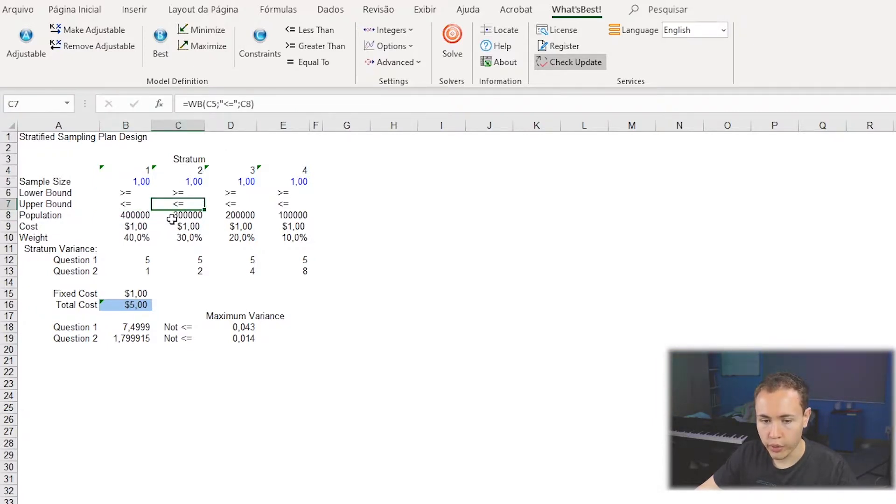
{"action": "left_click", "coordinate": [260, 104]}
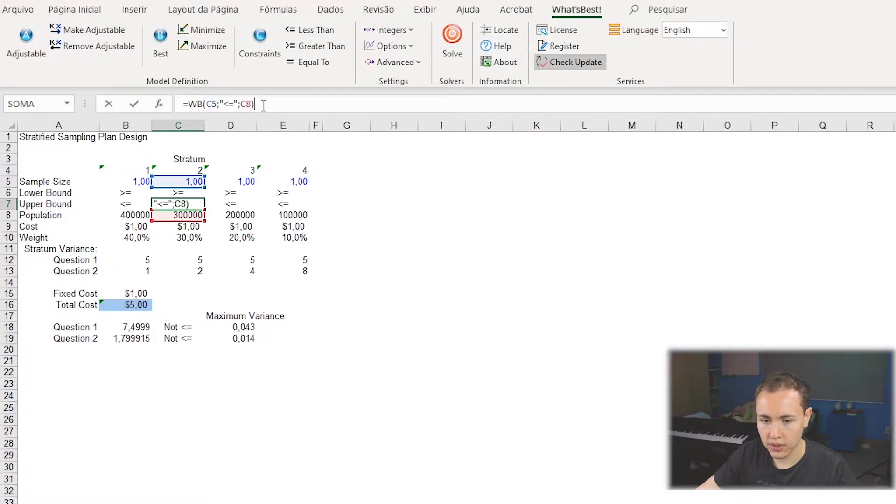
Examine the cost and the weight formula of stratum 1 in cells B9 and B10.
{"action": "left_click", "coordinate": [145, 225]}
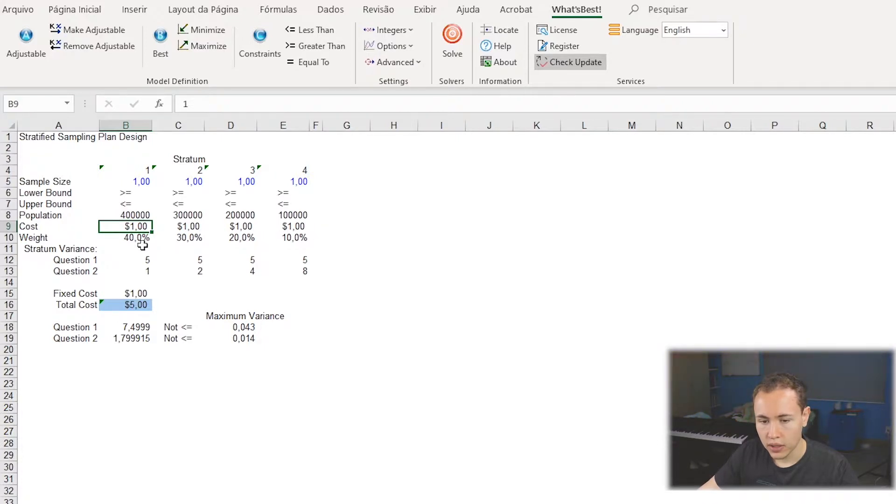
{"action": "left_click", "coordinate": [120, 238]}
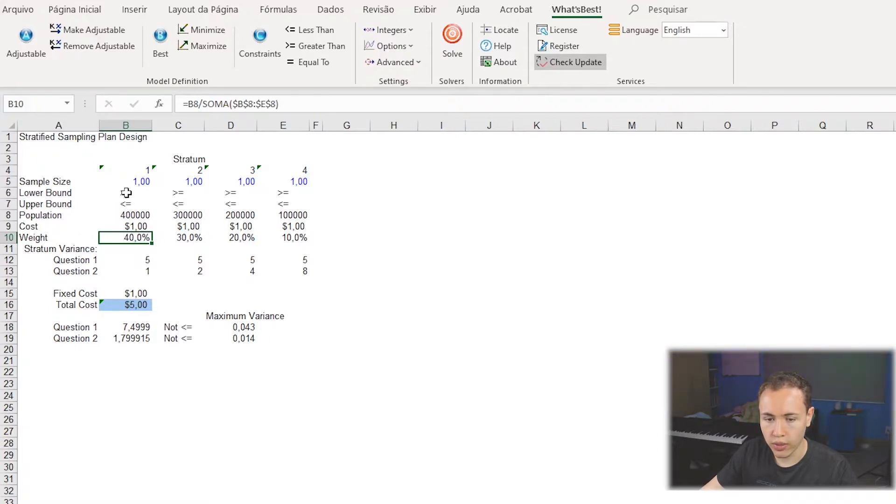
Examine the weight formulas of strata 1 to 4 in cells B10:E10.
{"action": "left_click", "coordinate": [131, 169]}
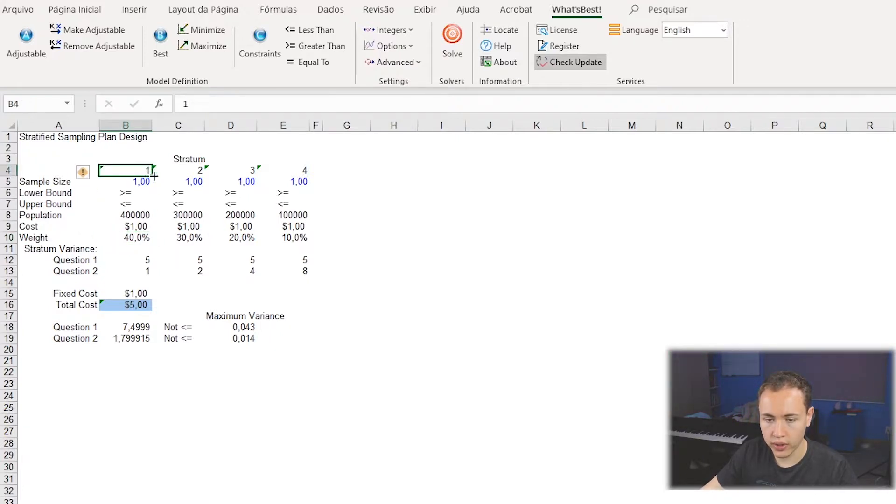
{"action": "left_click", "coordinate": [182, 171]}
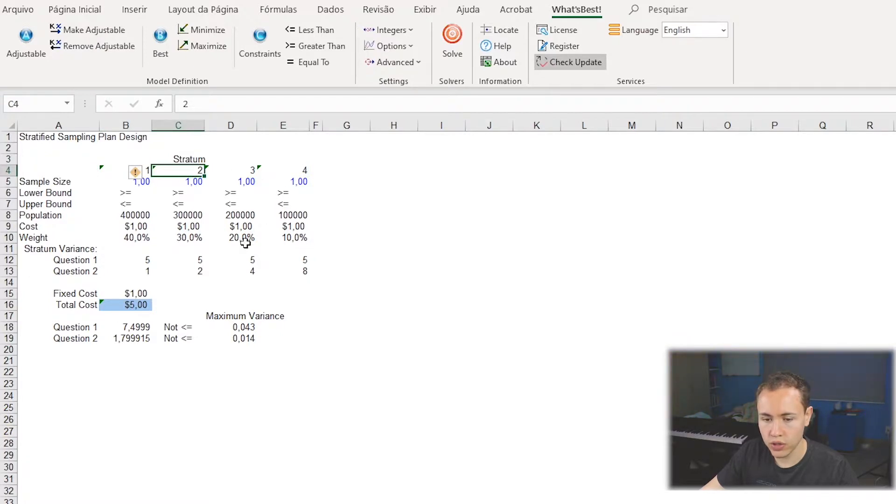
{"action": "left_click", "coordinate": [142, 240]}
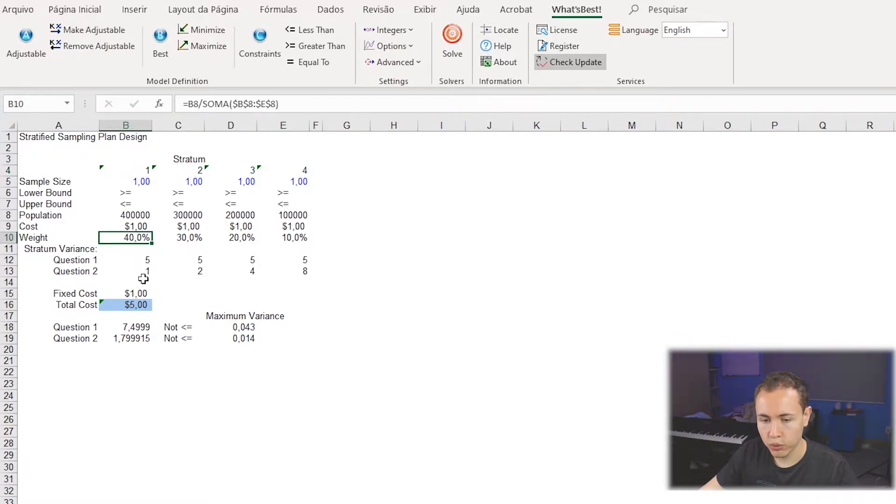
{"action": "left_click", "coordinate": [185, 237]}
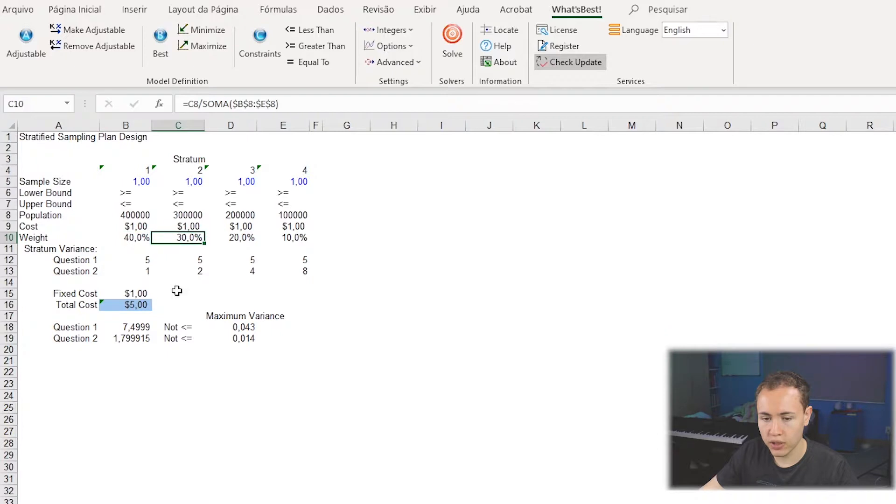
{"action": "left_click", "coordinate": [238, 241]}
{"action": "left_click", "coordinate": [295, 237]}
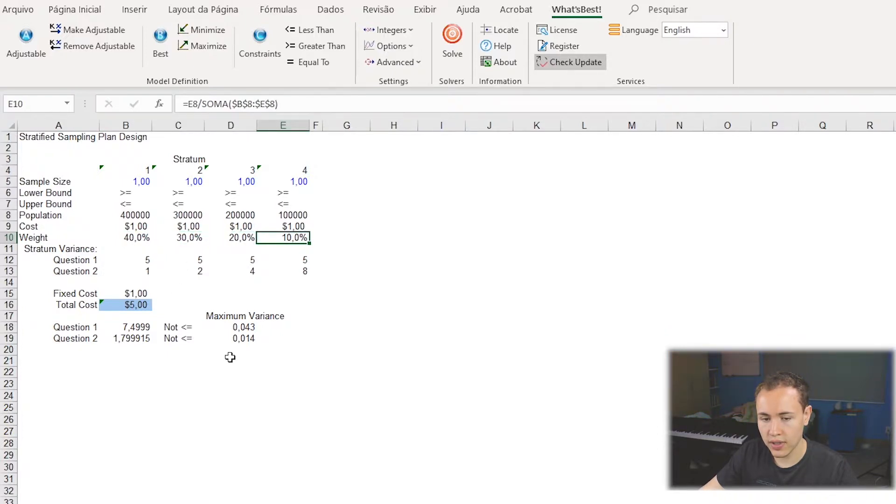
{"action": "left_click", "coordinate": [136, 239]}
{"action": "left_click_drag", "start_coordinate": [136, 239], "coordinate": [296, 236]}
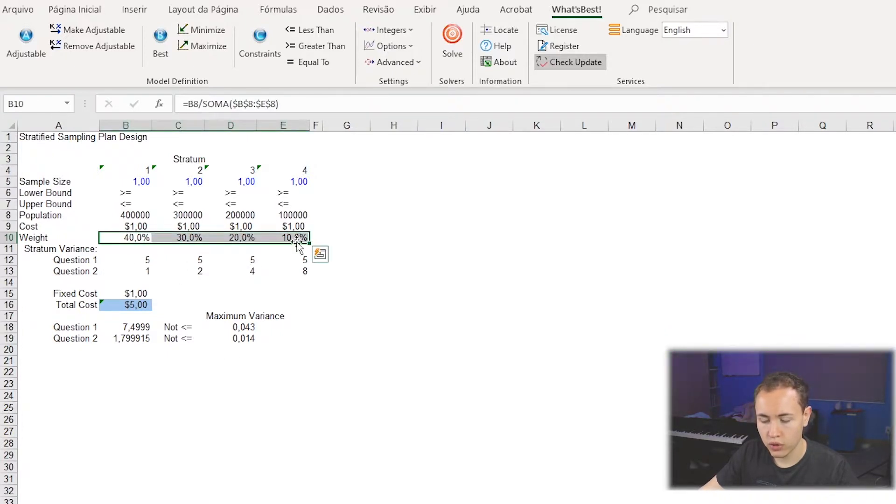
{"action": "left_click", "coordinate": [127, 240]}
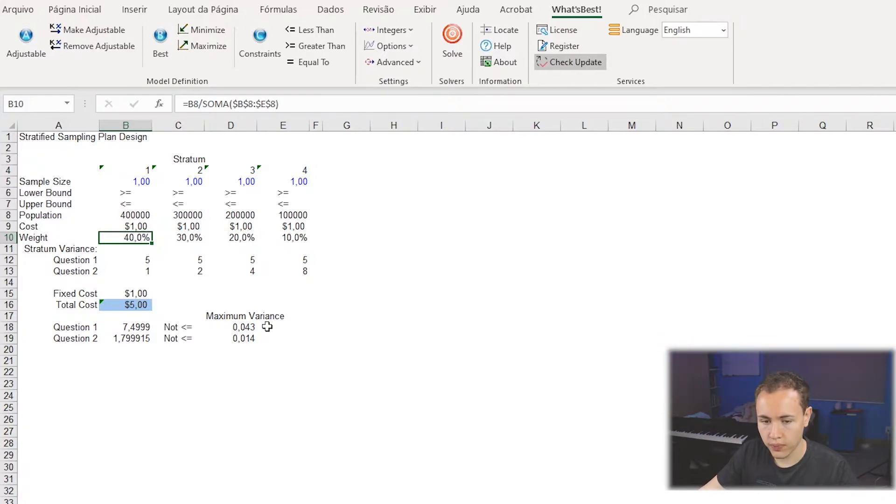
Review the stratum variances for Question 1 across the four strata in row 12.
{"action": "left_click", "coordinate": [136, 258]}
{"action": "left_click_drag", "start_coordinate": [136, 258], "coordinate": [296, 267]}
{"action": "left_click", "coordinate": [184, 262]}
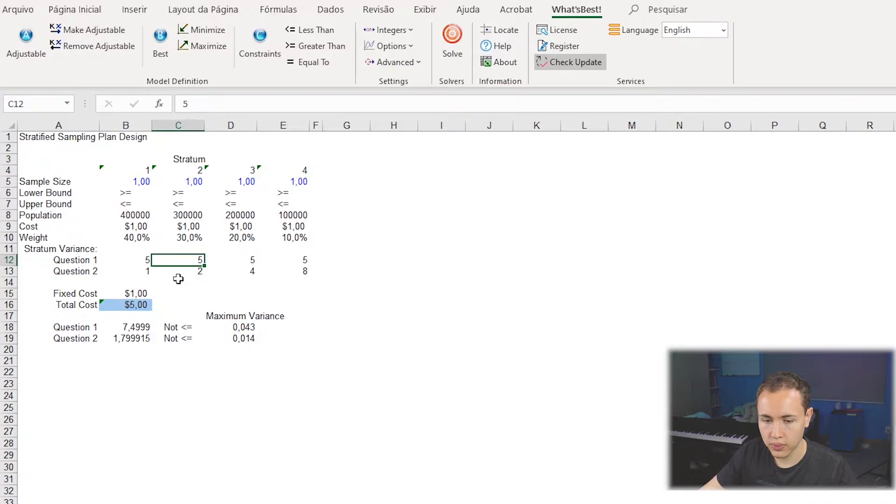
Inspect the fixed cost in B15 and the total cost formula in B16 with its referenced cells, leaving both unchanged.
{"action": "left_click", "coordinate": [146, 293]}
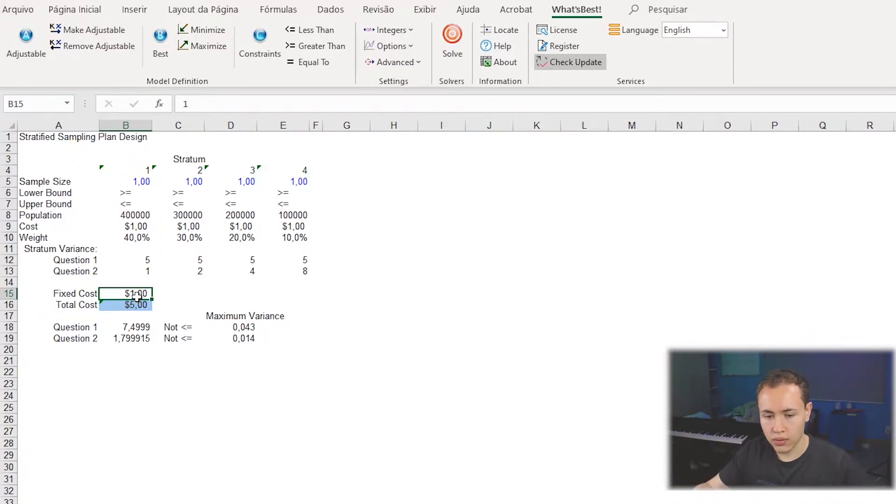
{"action": "left_click", "coordinate": [133, 307]}
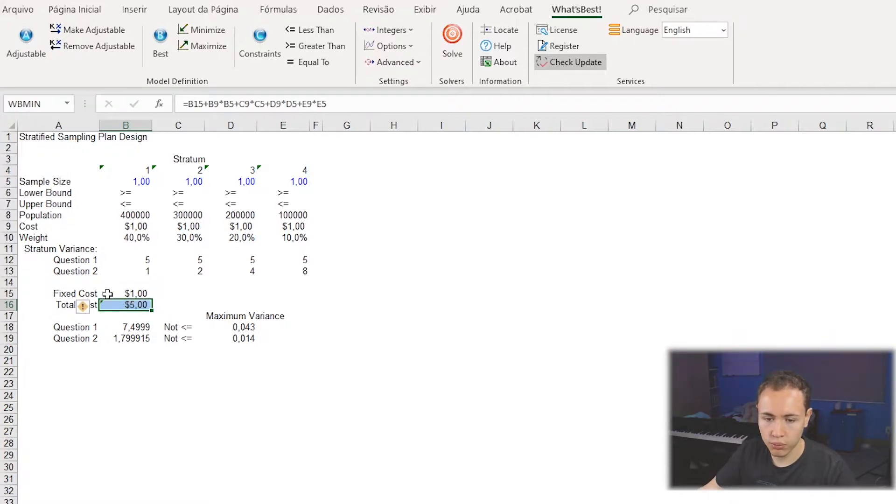
{"action": "left_click", "coordinate": [191, 295]}
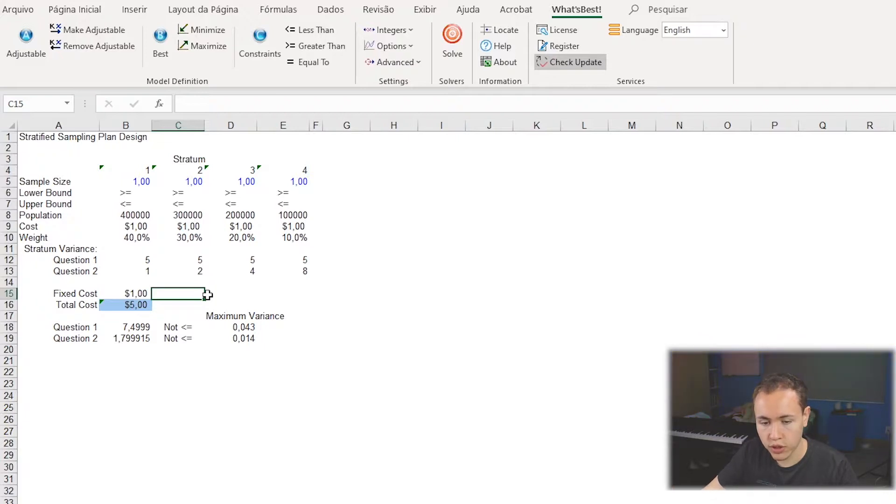
{"action": "left_click", "coordinate": [144, 305]}
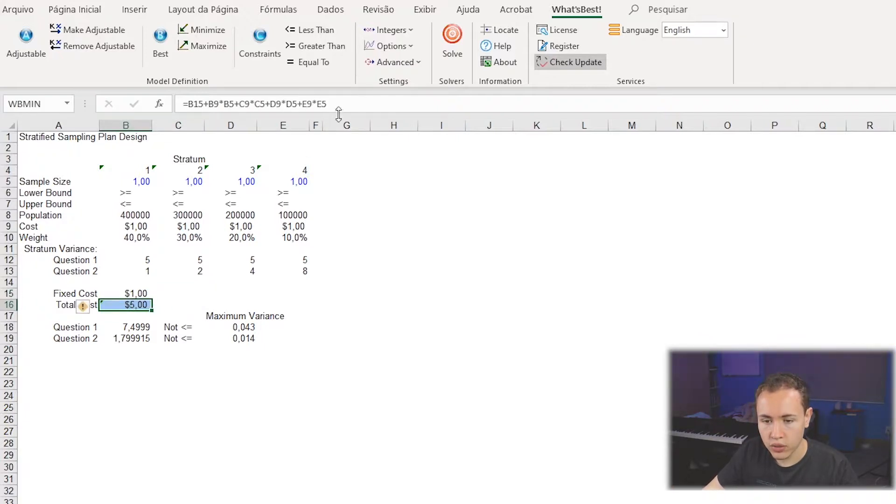
{"action": "left_click", "coordinate": [349, 103]}
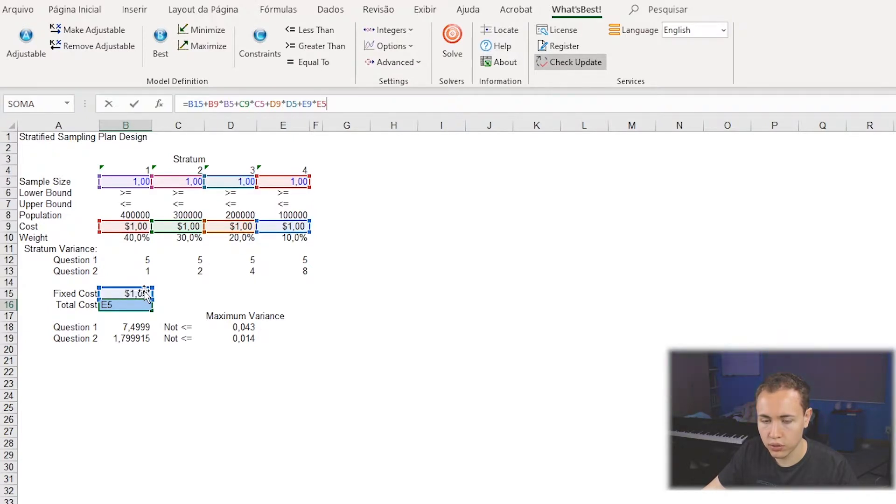
{"action": "left_click_drag", "start_coordinate": [203, 104], "coordinate": [337, 103]}
{"action": "key", "text": "Return"}
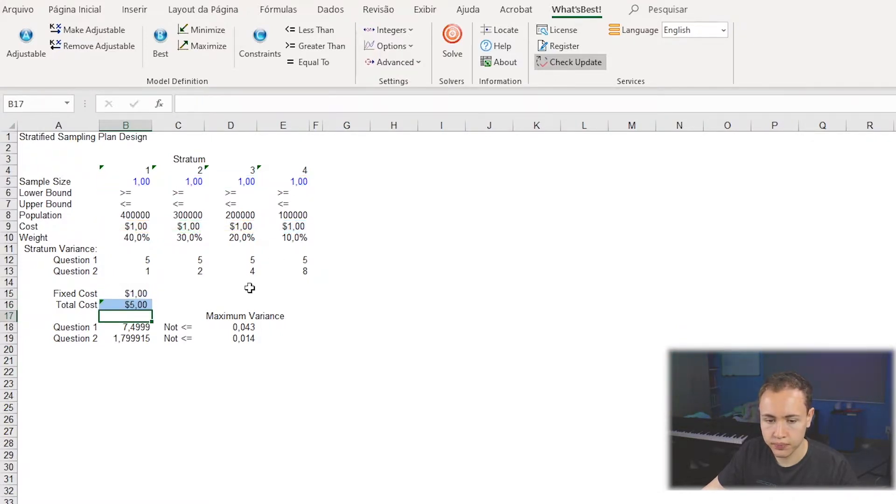
Inspect the variance formulas for Questions 1 and 2 in cells B18 and B19 and the cells they reference.
{"action": "left_click", "coordinate": [140, 327]}
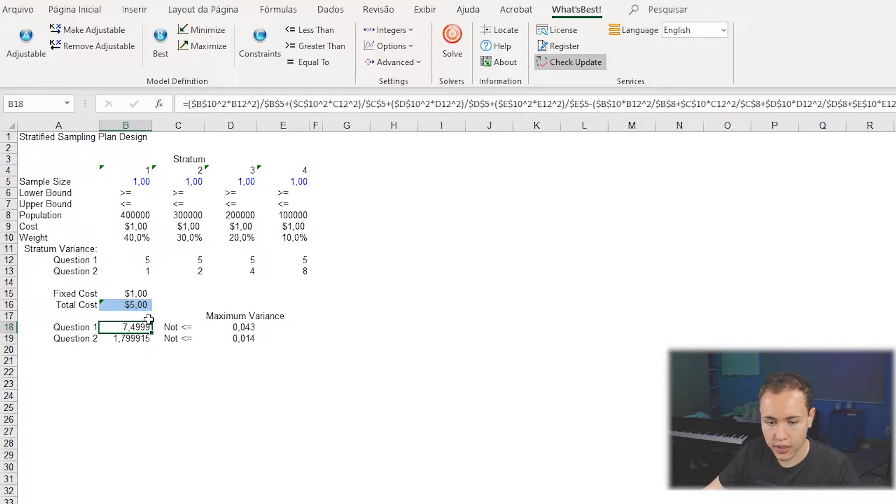
{"action": "left_click", "coordinate": [354, 105]}
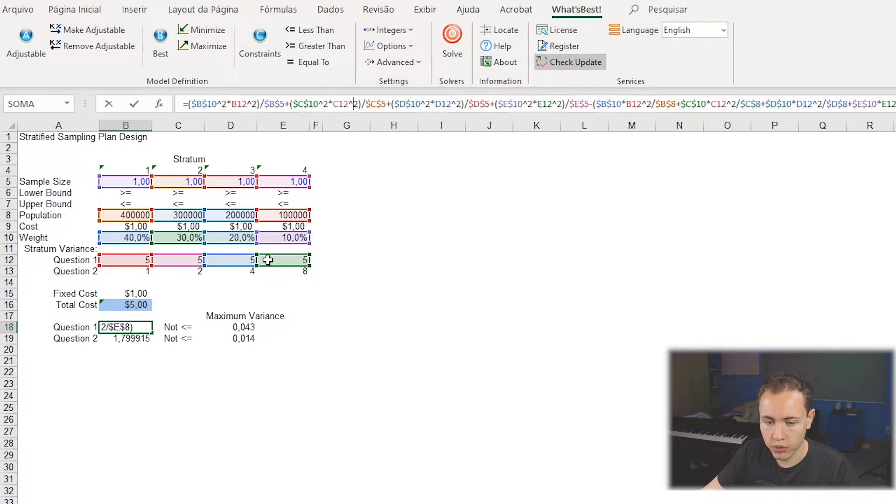
{"action": "key", "text": "Return"}
{"action": "key", "text": "F2"}
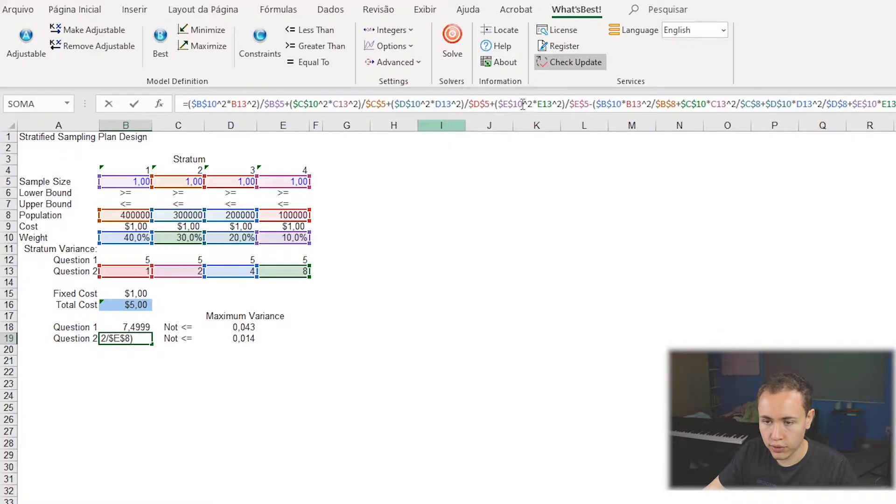
{"action": "left_click", "coordinate": [480, 478]}
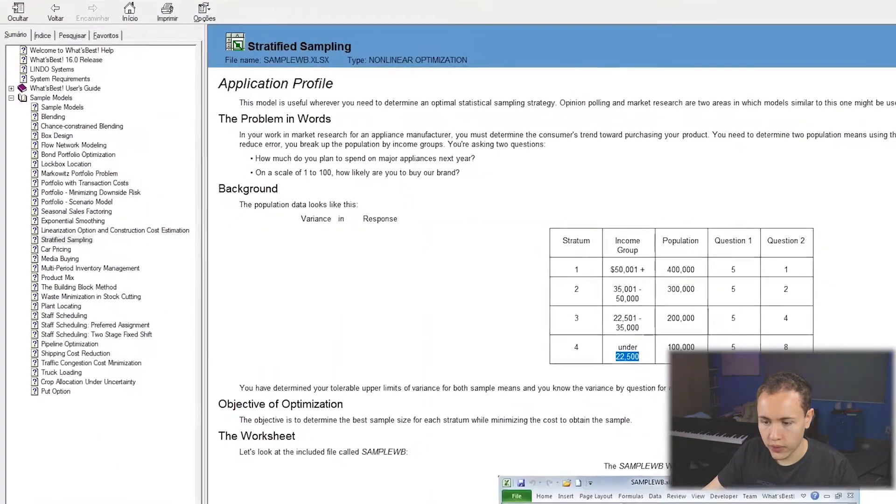
Switch to the What'sBest! Help and read the Stratified Sampling topic's explanation of the variance formula and its literature source.
{"action": "scroll", "coordinate": [455, 438], "scroll_direction": "down", "scroll_amount": 15}
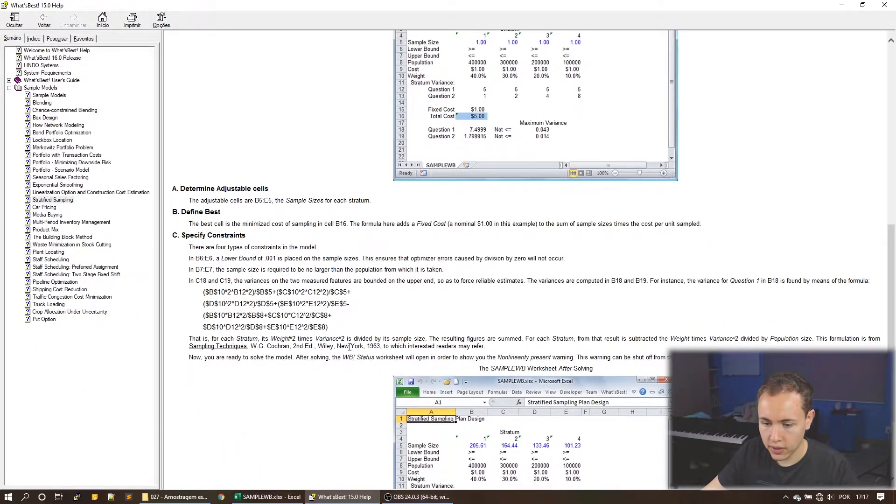
{"action": "scroll", "coordinate": [350, 346], "scroll_direction": "down", "scroll_amount": 3}
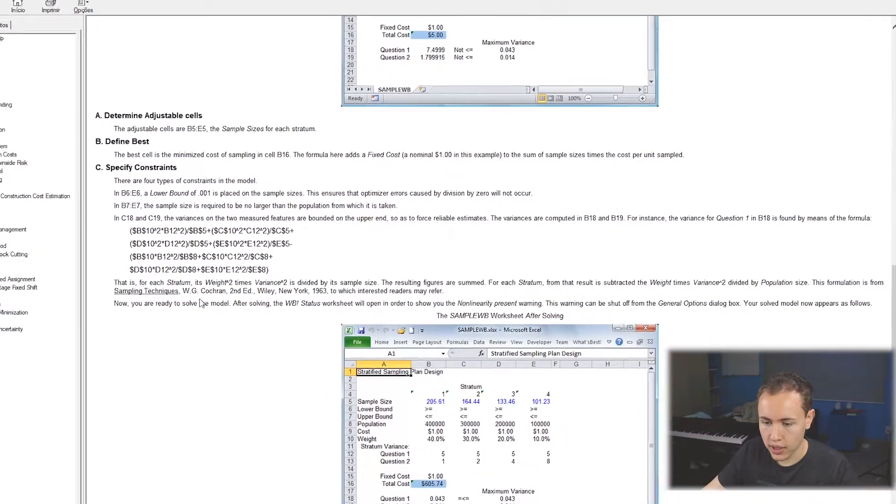
{"action": "left_click_drag", "start_coordinate": [114, 282], "coordinate": [447, 292]}
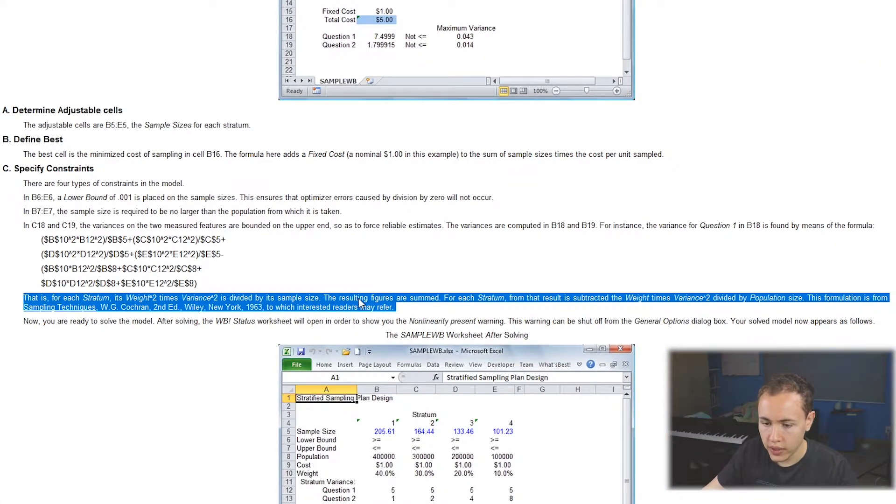
{"action": "left_click", "coordinate": [51, 308]}
{"action": "left_click_drag", "start_coordinate": [103, 308], "coordinate": [401, 310]}
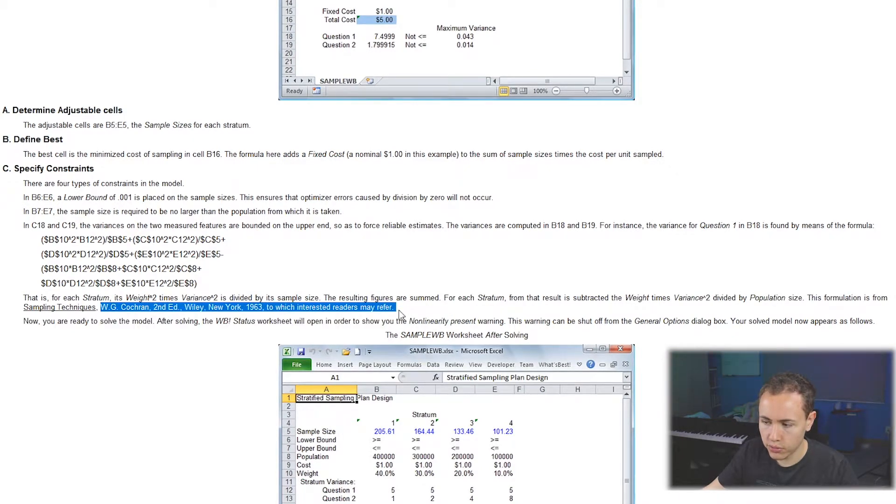
{"action": "left_click", "coordinate": [393, 314]}
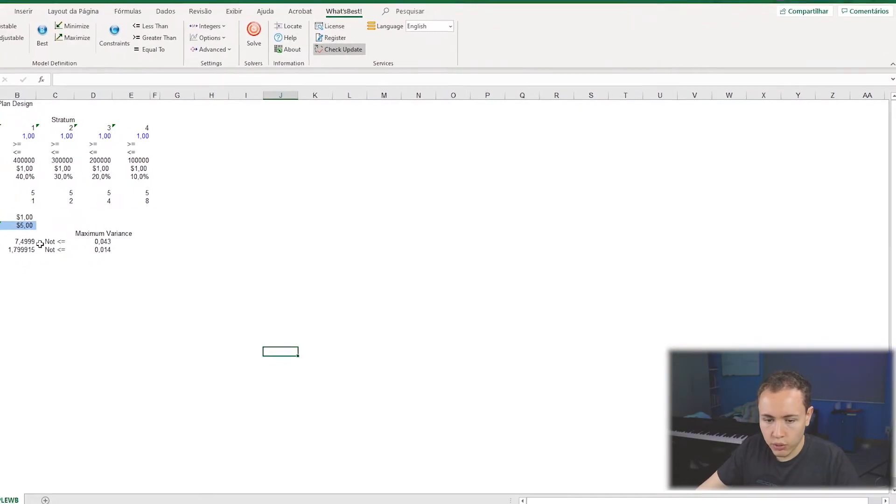
Back in Excel, copy the first part of the B18 formula, from its start through /$E$5, into cell B22.
{"action": "left_click", "coordinate": [33, 242]}
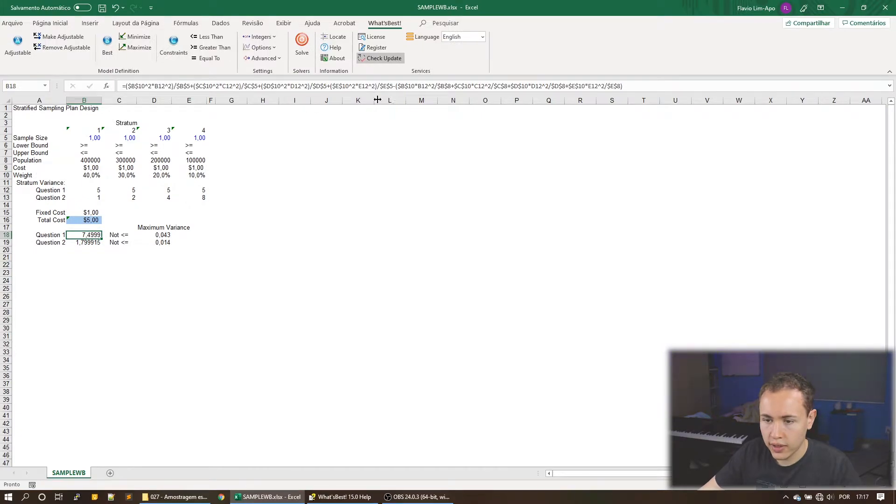
{"action": "left_click_drag", "start_coordinate": [395, 88], "coordinate": [115, 90]}
{"action": "key", "text": "ctrl+c"}
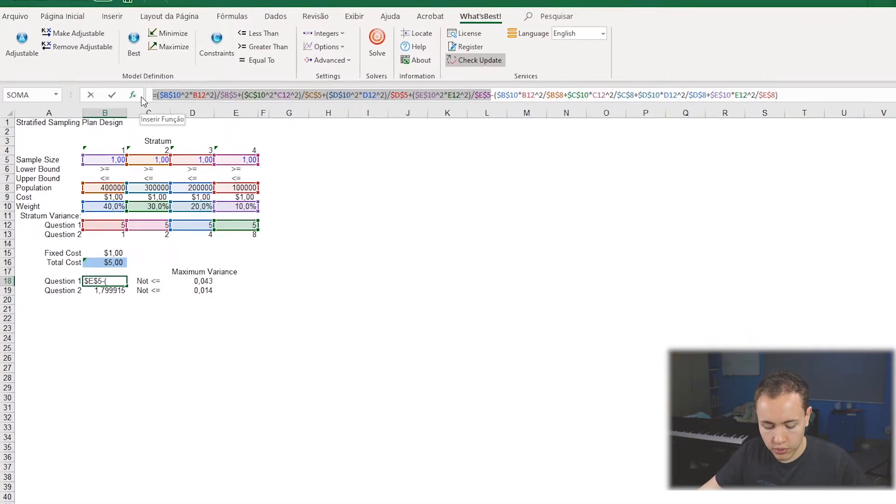
{"action": "key", "text": "Return"}
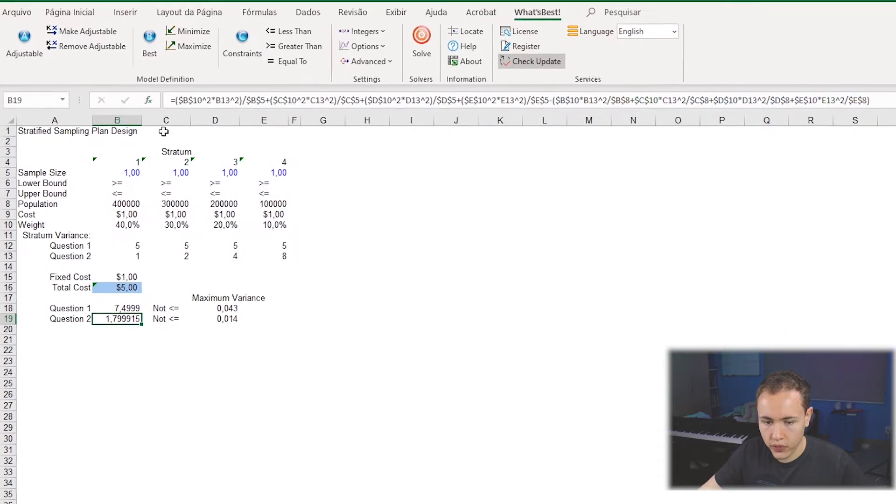
{"action": "left_click", "coordinate": [117, 351]}
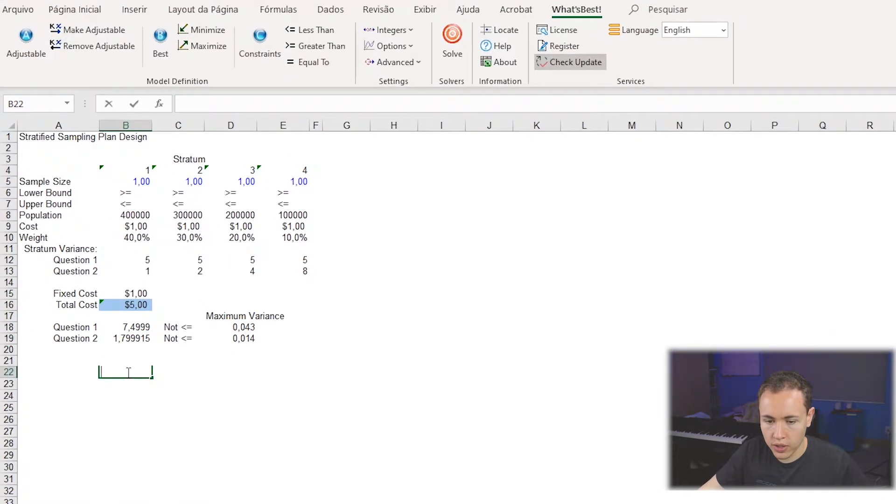
{"action": "key", "text": "ctrl+v"}
{"action": "key", "text": "Return"}
Copy the subtracted population term of the B18 formula into cell B23 and make it a formula with a leading equals sign.
{"action": "left_click", "coordinate": [135, 327]}
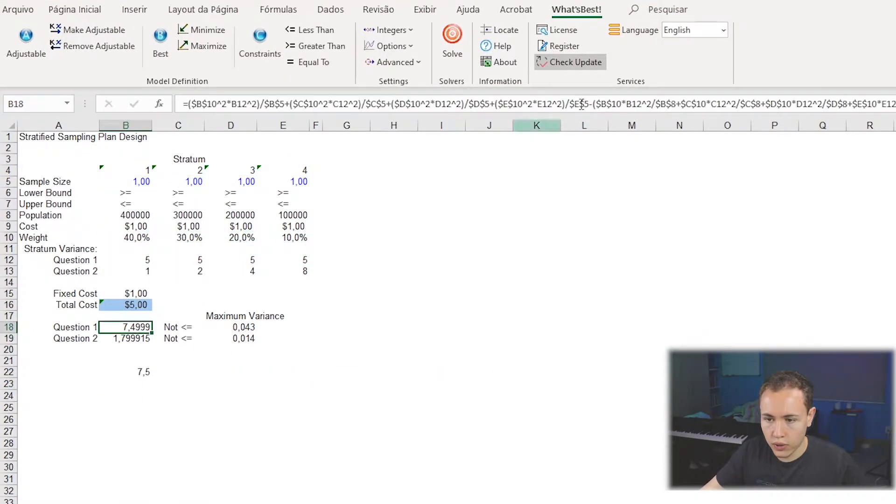
{"action": "left_click_drag", "start_coordinate": [586, 104], "coordinate": [895, 104]}
{"action": "mouse_move", "coordinate": [586, 105]}
{"action": "left_mouse_down"}
{"action": "mouse_move", "coordinate": [569, 104]}
{"action": "mouse_move", "coordinate": [585, 105]}
{"action": "left_mouse_up"}
{"action": "key", "text": "ctrl+c"}
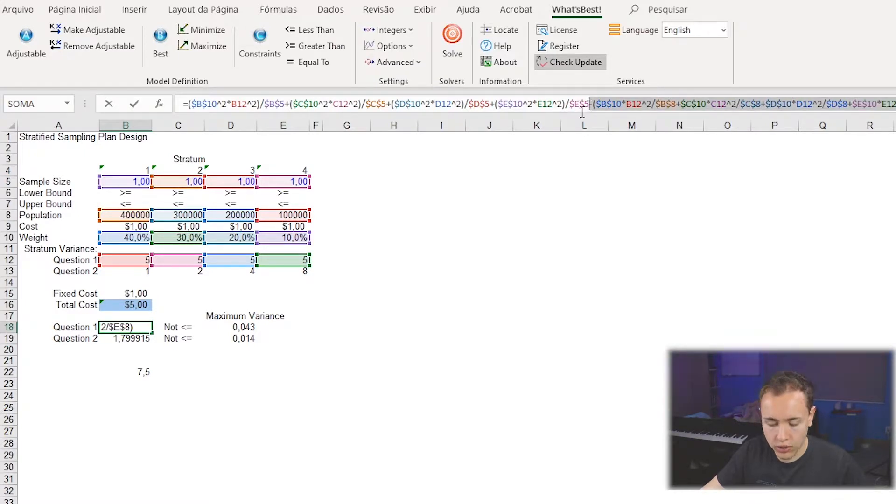
{"action": "key", "text": "Return"}
{"action": "left_click", "coordinate": [140, 383]}
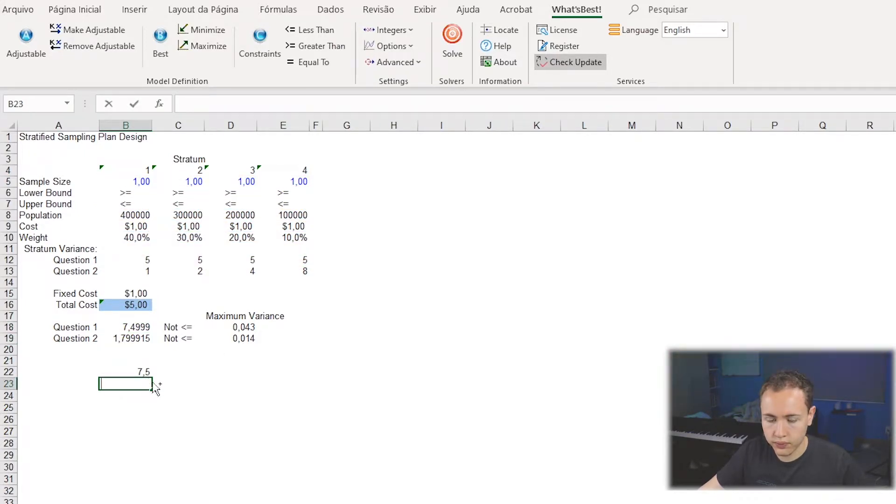
{"action": "key", "text": "ctrl+v"}
{"action": "left_click", "coordinate": [185, 105]}
{"action": "type", "text": "="}
{"action": "key", "text": "Return"}
Inspect how the formula in B22 combines squared weights, squared variances and sample sizes, starting with the stratum 1 term.
{"action": "key", "text": "Up"}
{"action": "key", "text": "Up"}
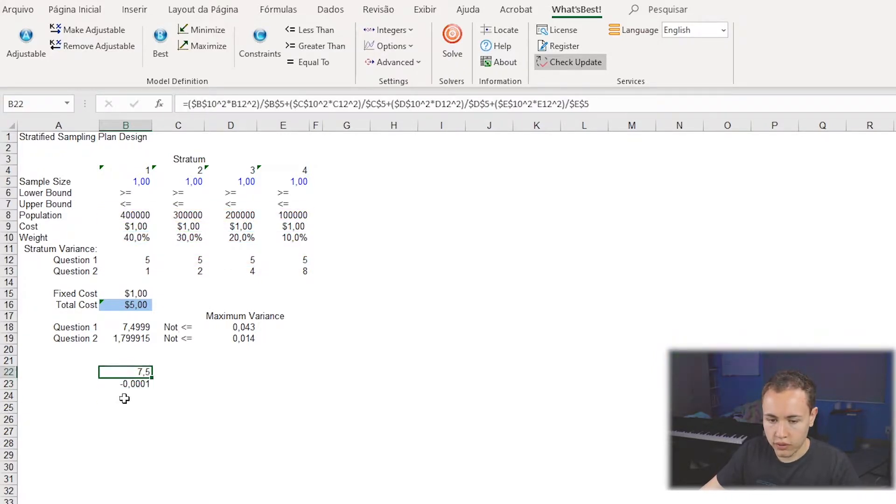
{"action": "left_click", "coordinate": [401, 100]}
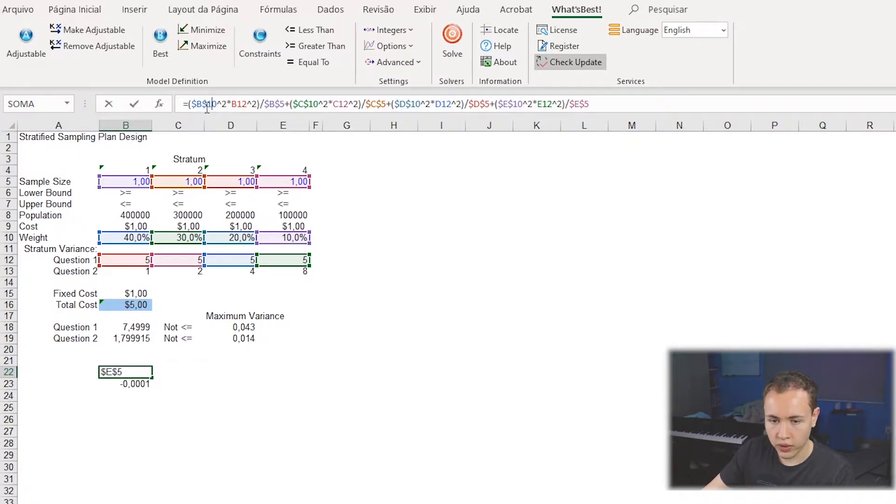
{"action": "left_click_drag", "start_coordinate": [286, 100], "coordinate": [196, 108]}
{"action": "left_click", "coordinate": [232, 104]}
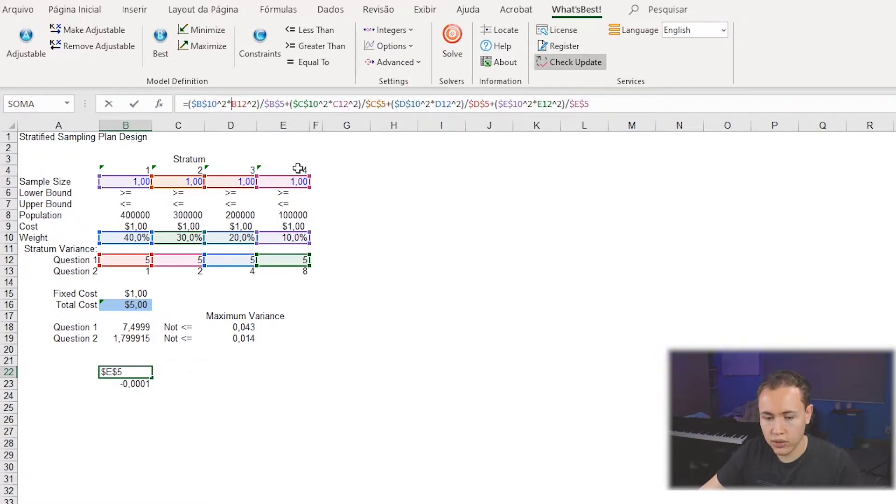
Compare the subtracted population term in B23 with the formula in B22, examining the divisor each one uses for stratum 1.
{"action": "key", "text": "Return"}
{"action": "key", "text": "F2"}
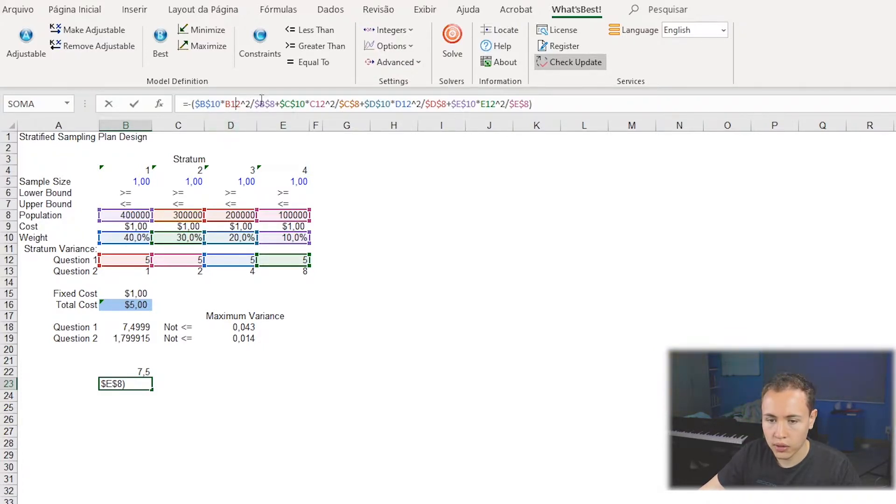
{"action": "left_click_drag", "start_coordinate": [256, 103], "coordinate": [282, 103]}
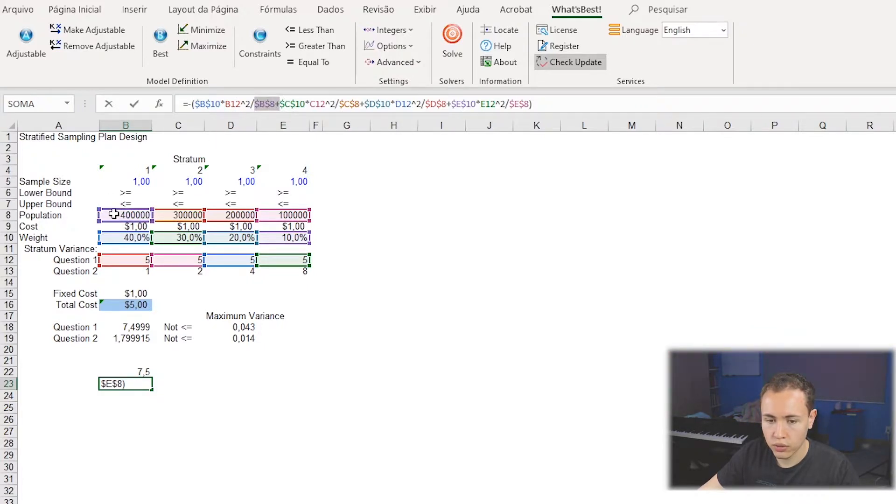
{"action": "key", "text": "Return"}
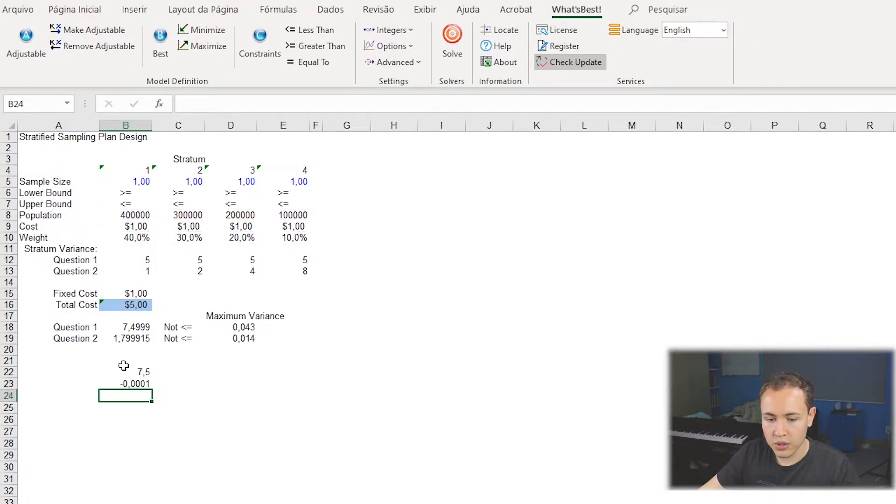
{"action": "left_click", "coordinate": [125, 371]}
{"action": "key", "text": "F2"}
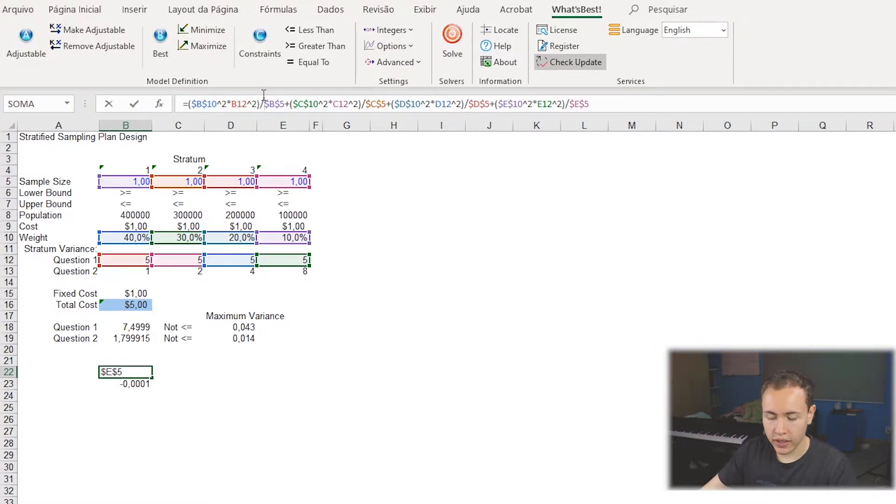
{"action": "key", "text": "Return"}
{"action": "left_click", "coordinate": [253, 103]}
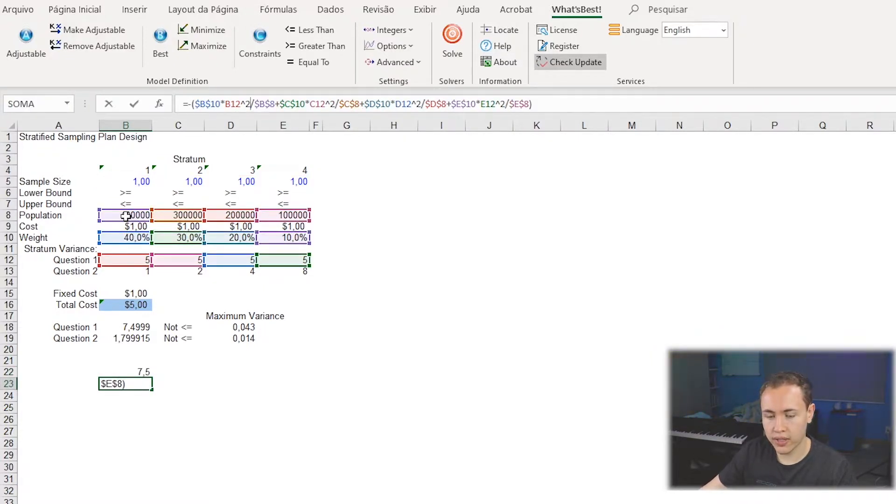
{"action": "key", "text": "Return"}
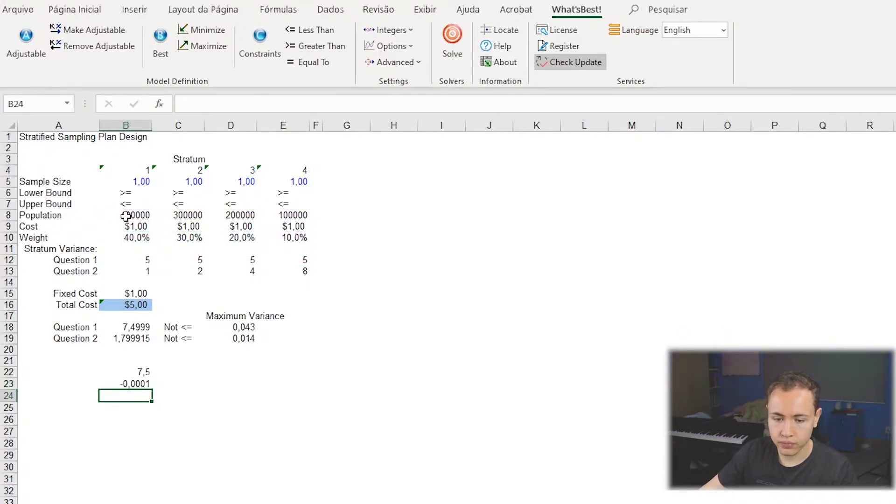
Examine the Question 2 variance formula in B19 and the cells it references, alongside the Question 1 formula in B18.
{"action": "left_click", "coordinate": [134, 330]}
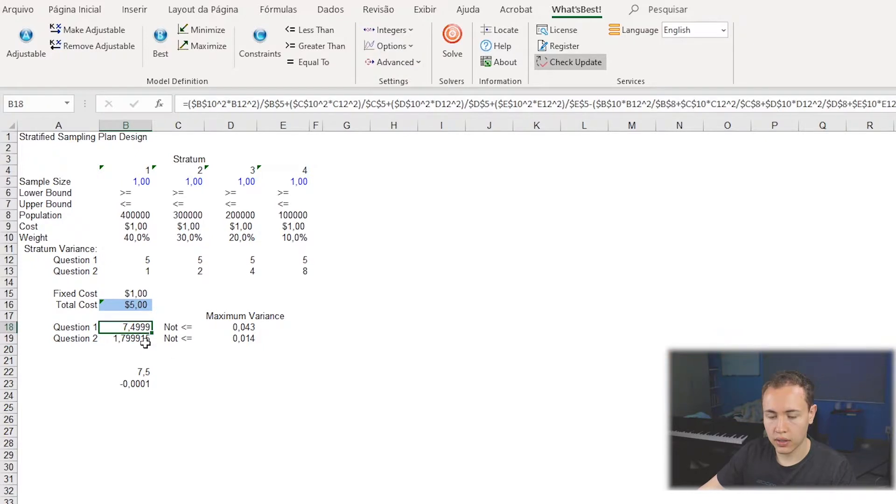
{"action": "left_click", "coordinate": [112, 336]}
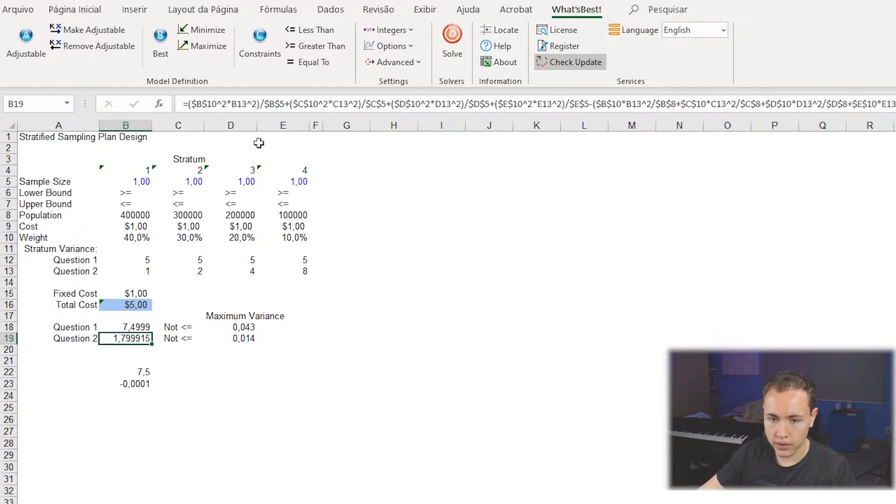
{"action": "left_click", "coordinate": [305, 102]}
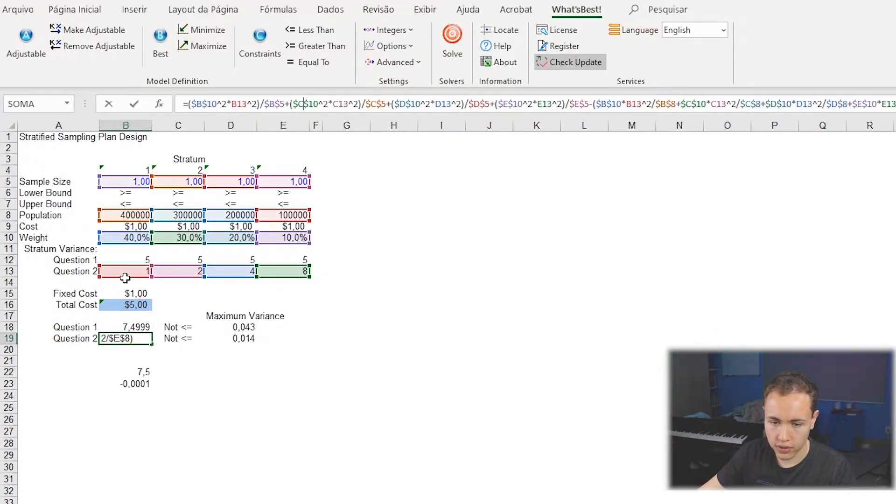
{"action": "key", "text": "Return"}
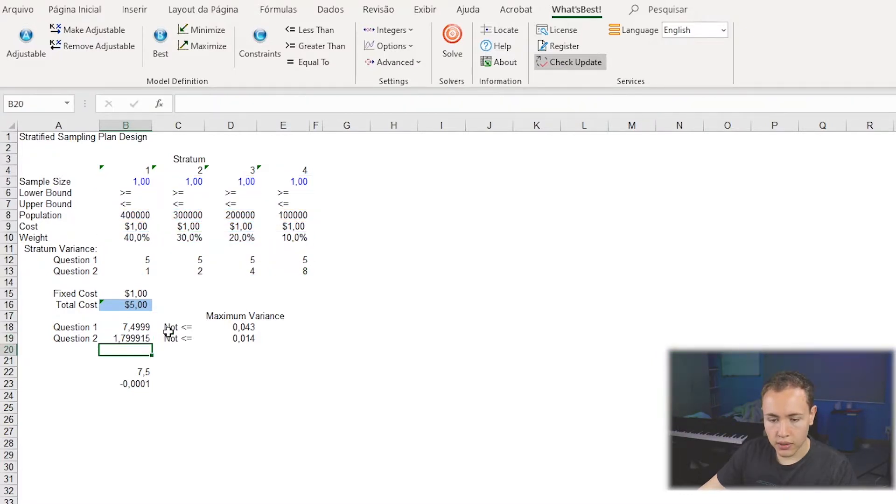
Inspect the variance constraints in C18 and C19, including the calculated variances and maximum limits in D18:D19 that they compare.
{"action": "left_click", "coordinate": [170, 330]}
{"action": "left_click", "coordinate": [303, 100]}
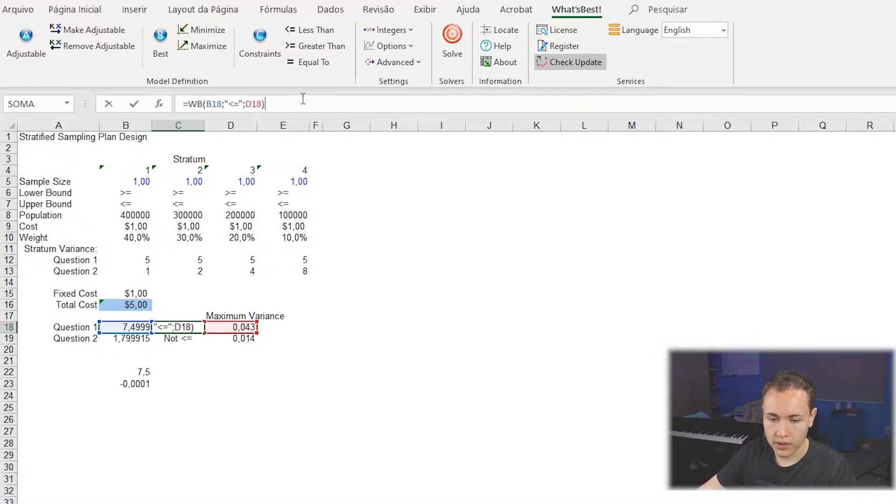
{"action": "key", "text": "Return"}
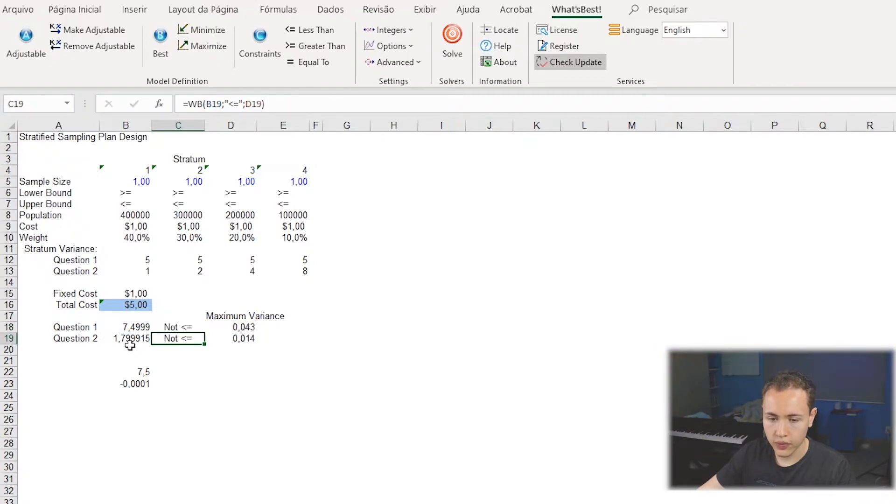
{"action": "left_click_drag", "start_coordinate": [130, 327], "coordinate": [134, 339]}
{"action": "left_click_drag", "start_coordinate": [254, 328], "coordinate": [246, 340]}
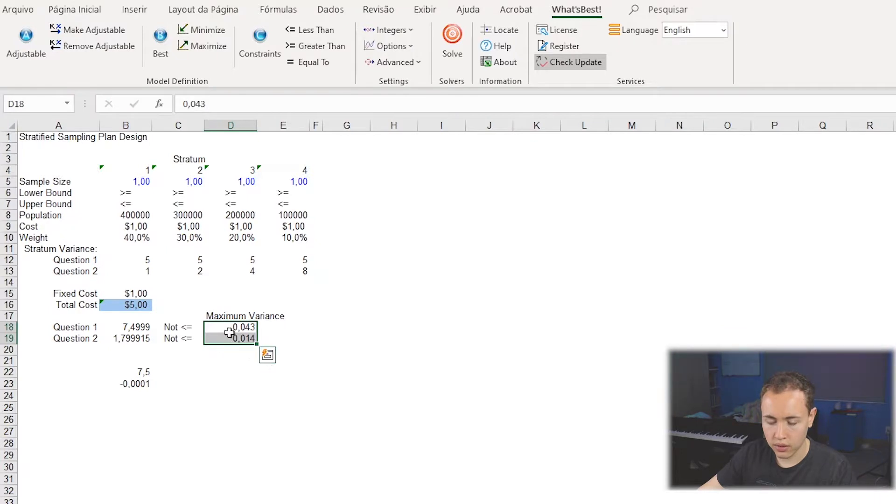
{"action": "left_click", "coordinate": [270, 339]}
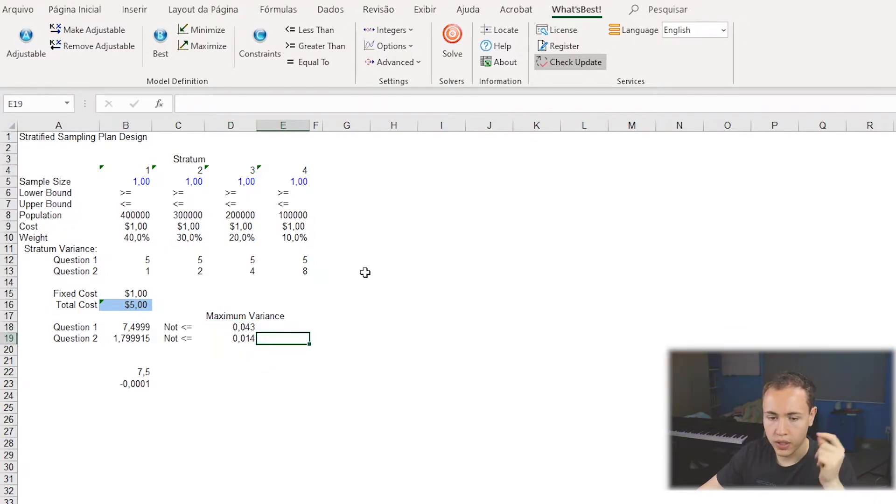
Solve the sampling model and review the resulting sample size for each of the four strata in B5:E5.
{"action": "left_click", "coordinate": [464, 53]}
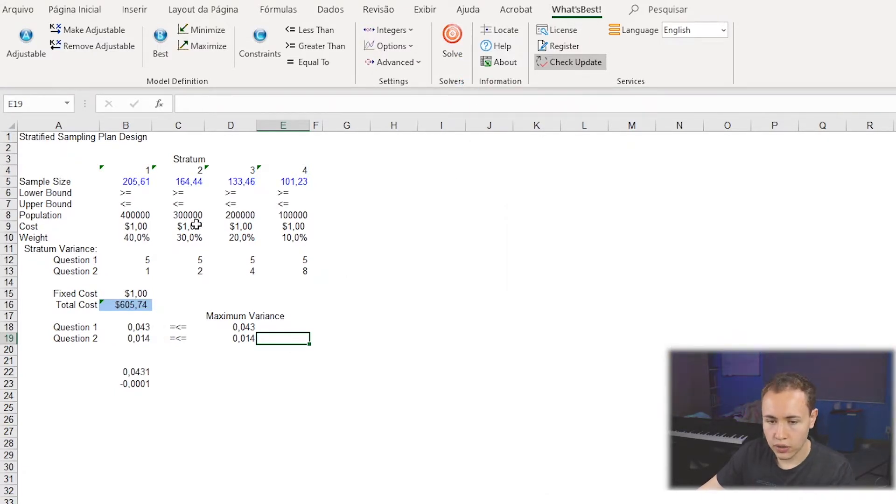
{"action": "left_click", "coordinate": [140, 185]}
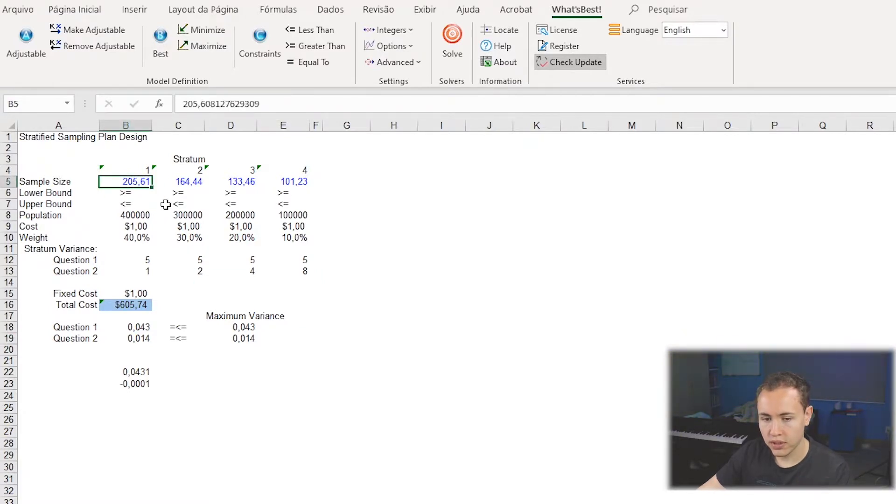
{"action": "left_click", "coordinate": [185, 182]}
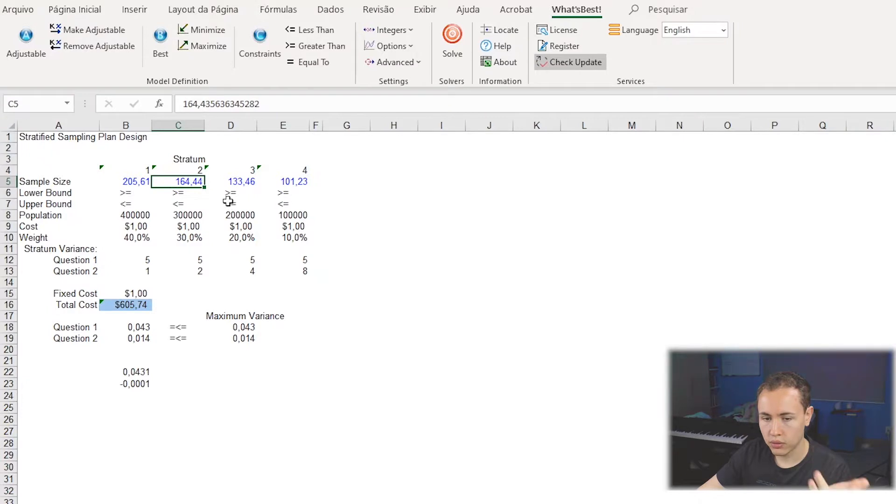
{"action": "left_click", "coordinate": [240, 184]}
{"action": "left_click", "coordinate": [301, 185]}
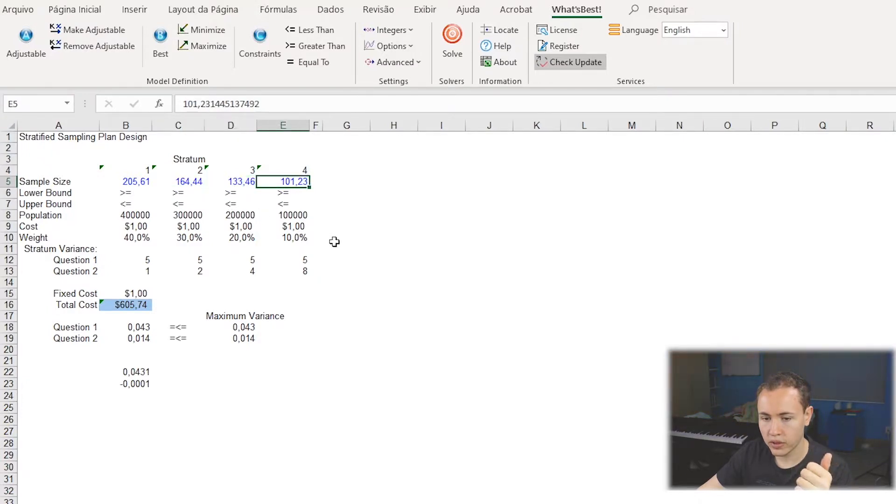
{"action": "left_click", "coordinate": [146, 184]}
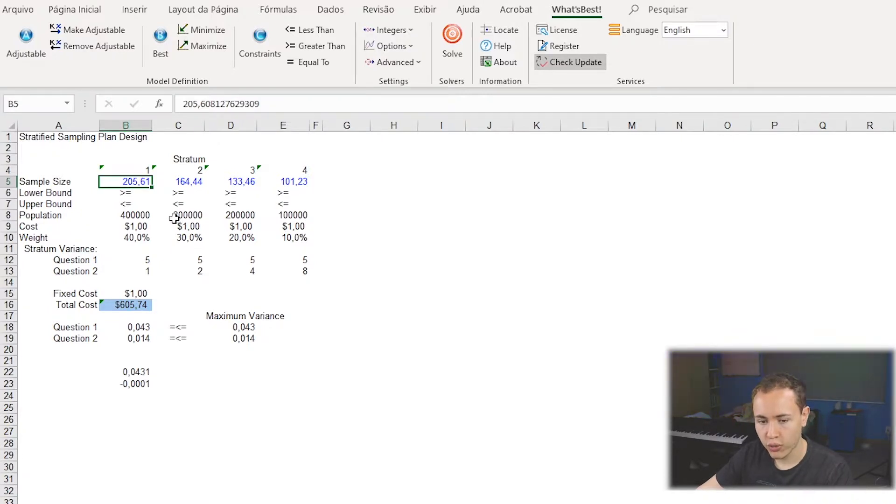
{"action": "left_click", "coordinate": [137, 228]}
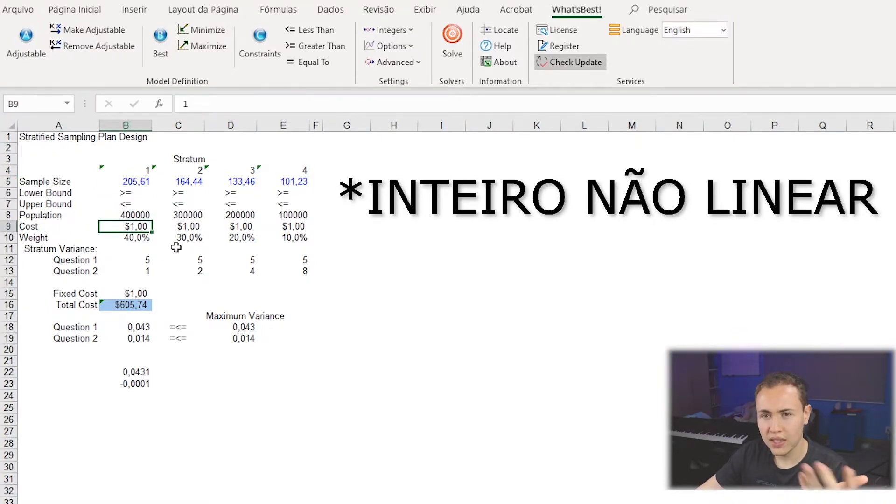
{"action": "left_click", "coordinate": [140, 183]}
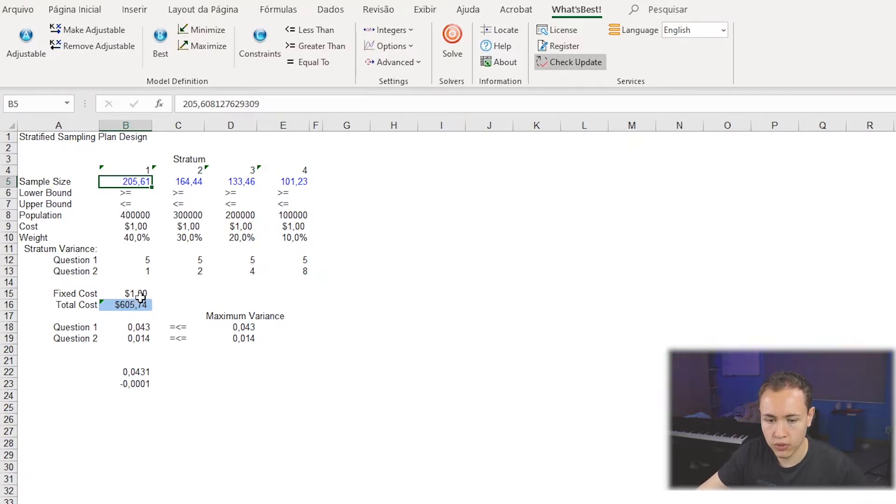
Copy the total cost and question variances in B16:B19 and paste them as values starting at G16.
{"action": "left_click_drag", "start_coordinate": [140, 304], "coordinate": [140, 343]}
{"action": "key", "text": "ctrl+c"}
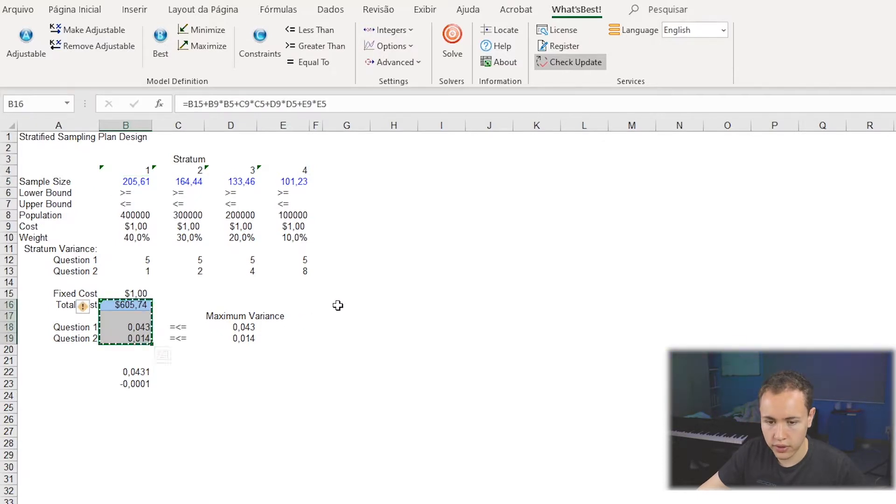
{"action": "right_click", "coordinate": [338, 305]}
{"action": "left_click", "coordinate": [388, 373]}
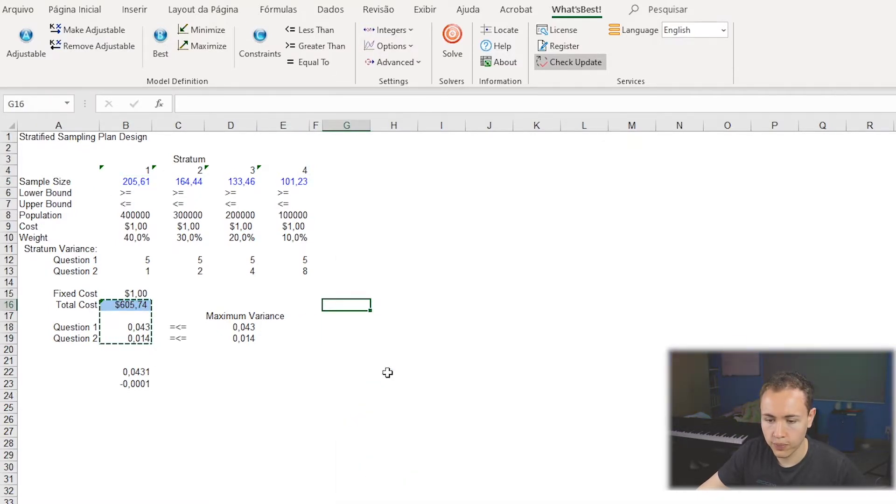
Replace the four stratum sample sizes in row 5 with the whole numbers 206, 165, 133 and 102.
{"action": "left_click", "coordinate": [133, 183]}
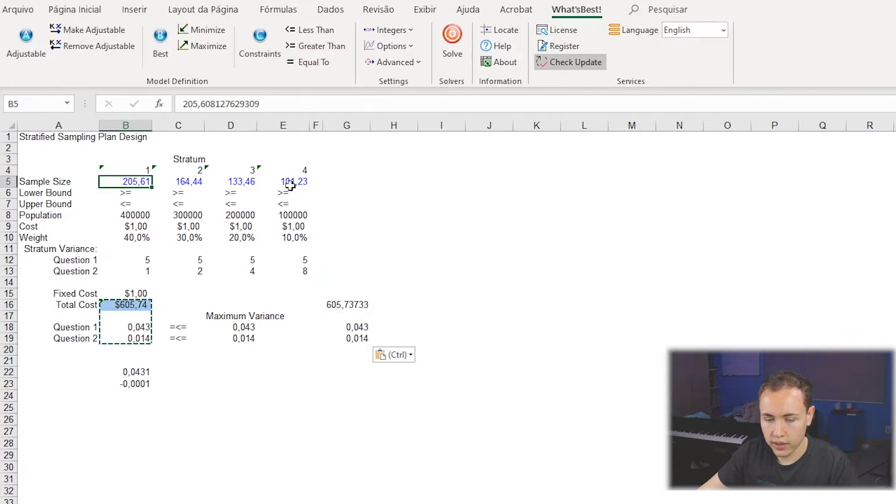
{"action": "type", "text": "206"}
{"action": "key", "text": "Tab"}
{"action": "type", "text": "165"}
{"action": "key", "text": "Tab"}
{"action": "type", "text": "1"}
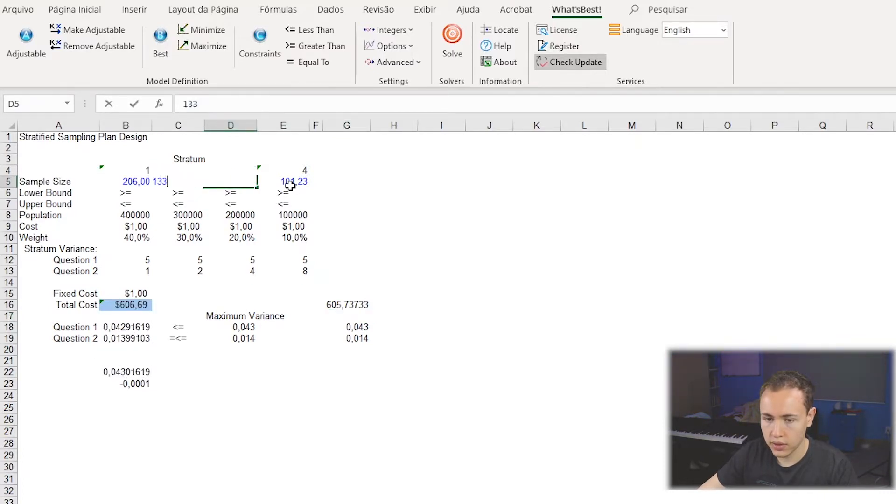
{"action": "key", "text": "Tab"}
{"action": "type", "text": "102"}
{"action": "key", "text": "Return"}
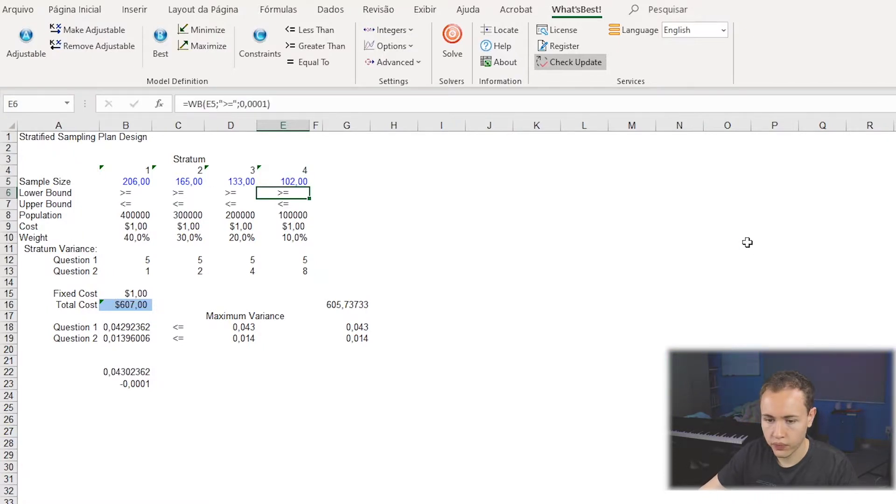
Calculate the cost difference in I16 with the formula =WBMIN-G16.
{"action": "left_click", "coordinate": [127, 307]}
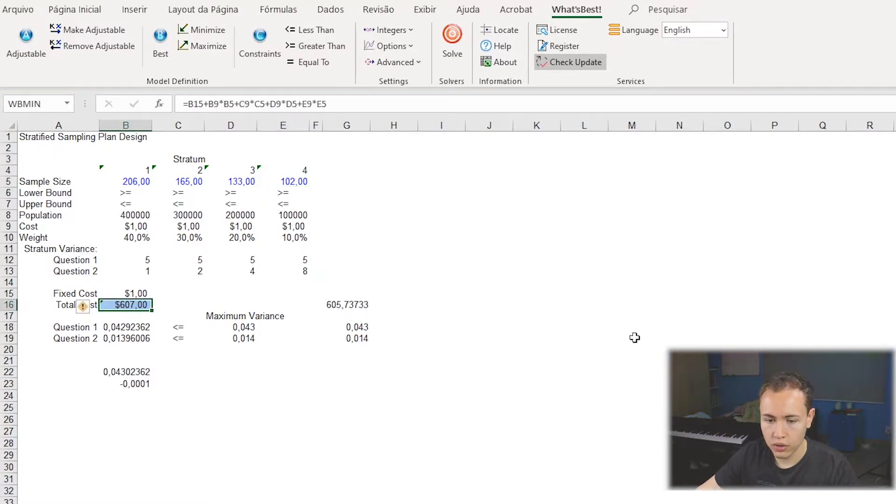
{"action": "left_click", "coordinate": [441, 305]}
{"action": "type", "text": "=WBMIN-"}
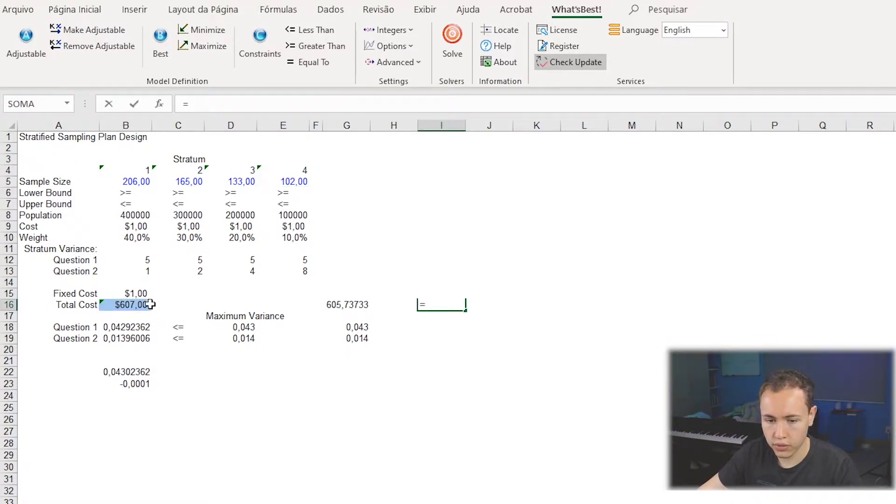
{"action": "left_click", "coordinate": [338, 306]}
{"action": "key", "text": "Return"}
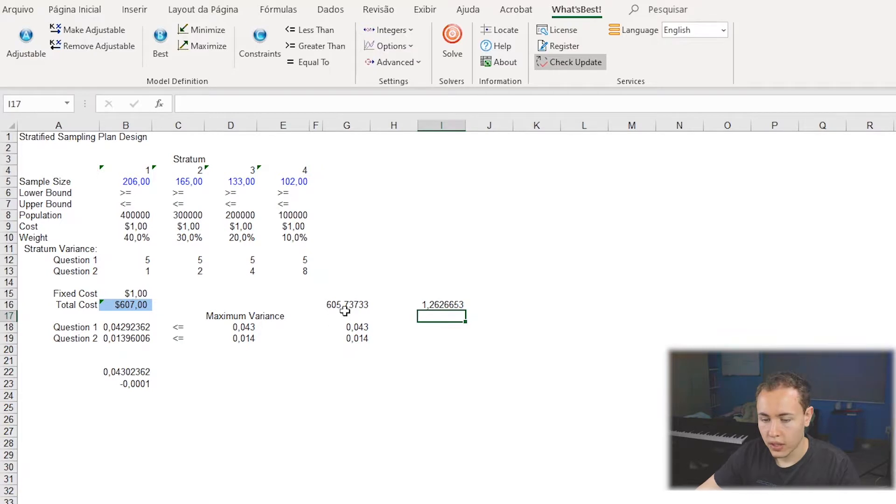
Compare the rounded solution's variances and total cost with the saved values in column G and the difference in I16.
{"action": "left_click", "coordinate": [350, 328]}
{"action": "left_click_drag", "start_coordinate": [140, 327], "coordinate": [142, 338]}
{"action": "left_click", "coordinate": [451, 304]}
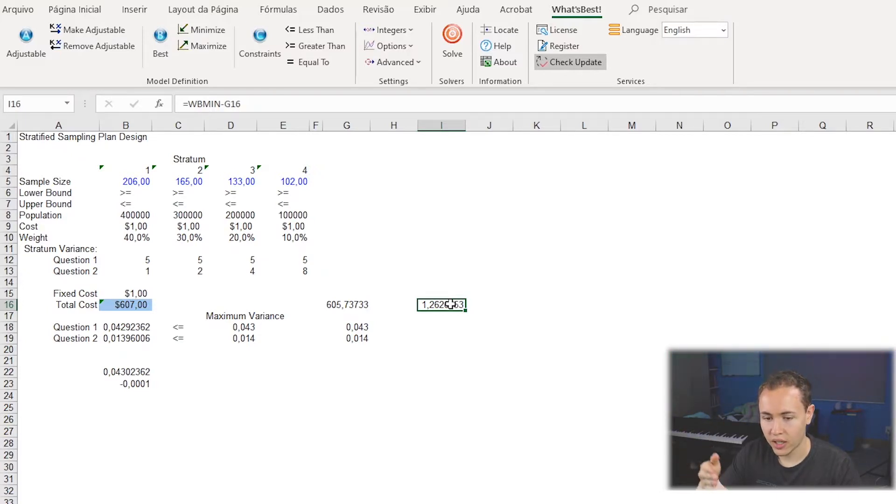
{"action": "left_click", "coordinate": [120, 305]}
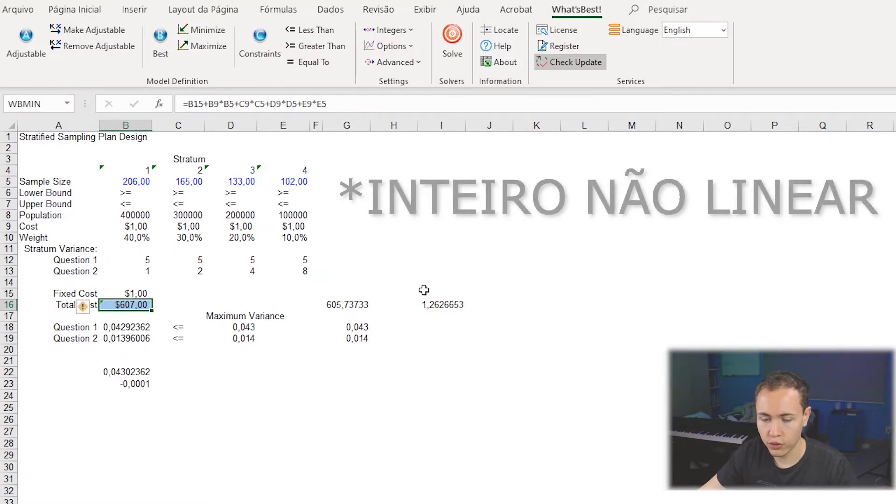
{"action": "left_click", "coordinate": [442, 274]}
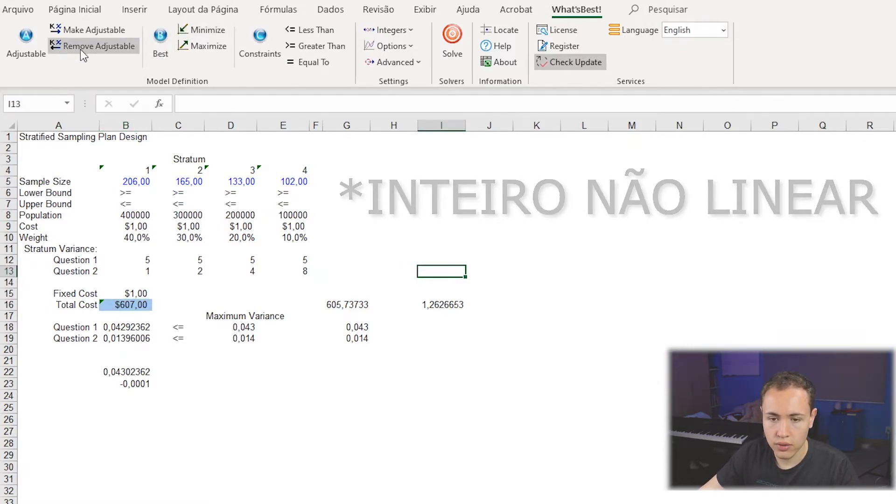
{"action": "left_click_drag", "start_coordinate": [125, 182], "coordinate": [270, 183]}
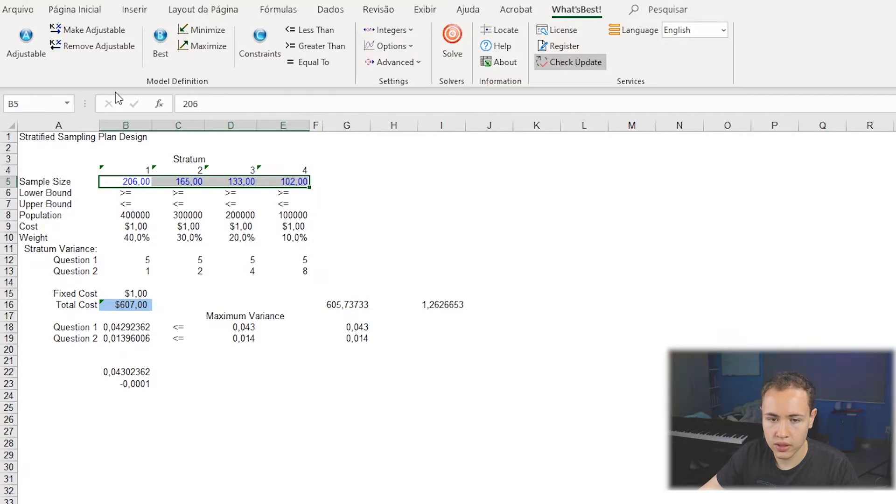
{"action": "left_click", "coordinate": [23, 41]}
{"action": "left_click", "coordinate": [748, 310]}
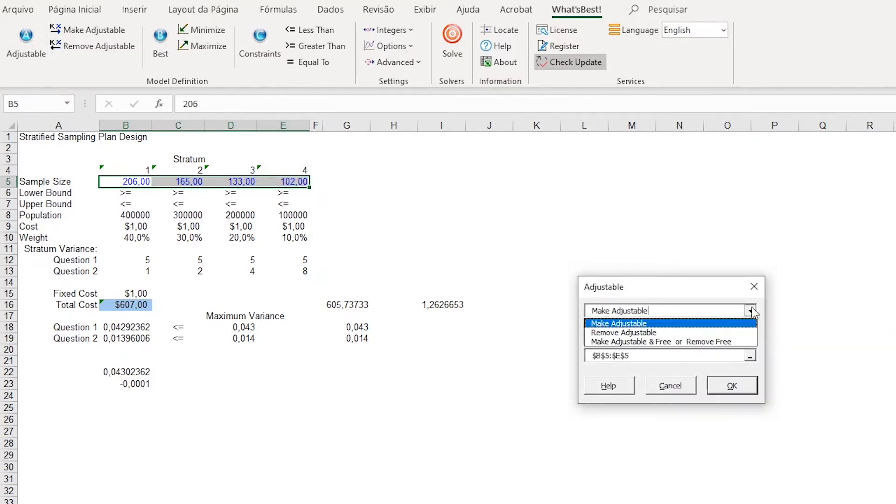
{"action": "left_click", "coordinate": [750, 286]}
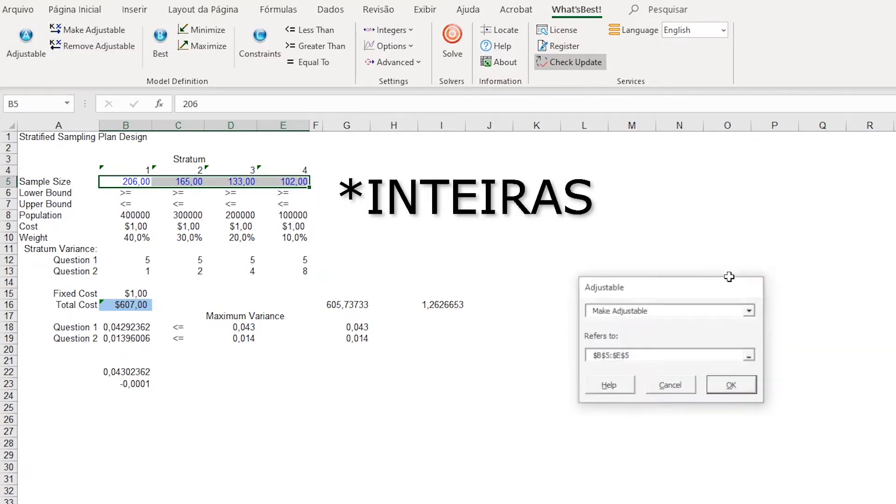
Define the sample sizes in B5:E5 as general integers named bin, and accept the dialog with the type switched to Binary.
{"action": "left_click", "coordinate": [404, 34]}
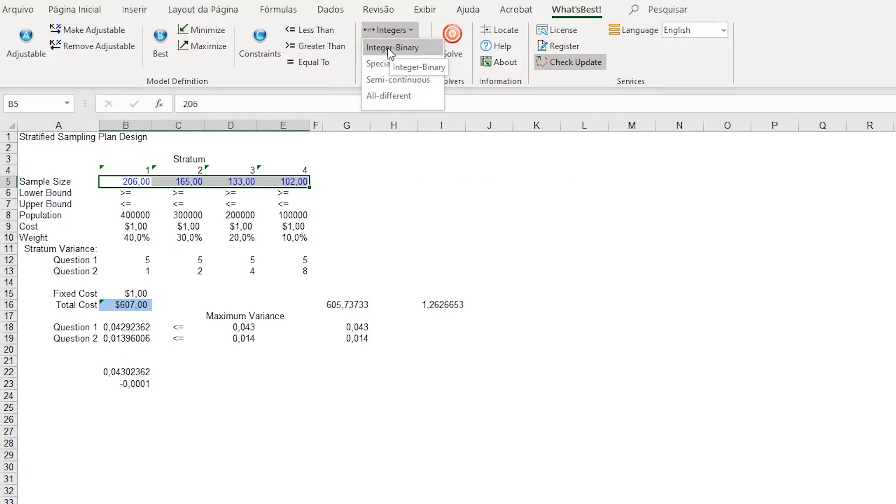
{"action": "left_click", "coordinate": [415, 50]}
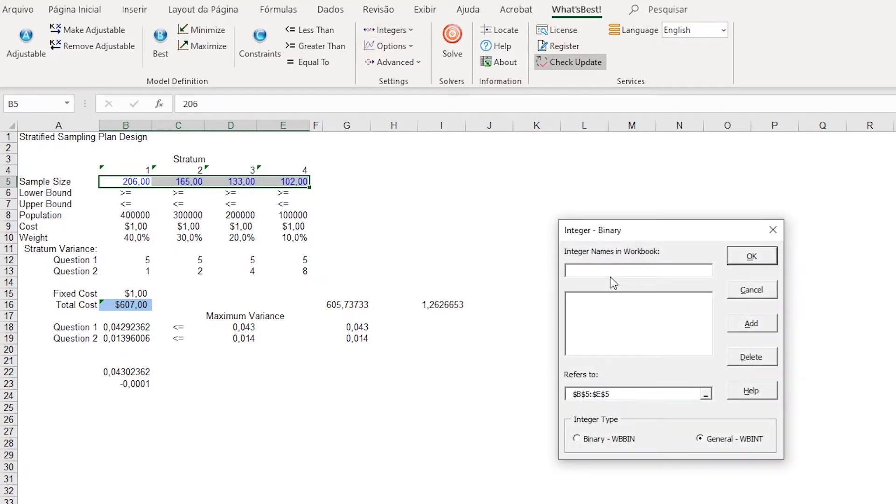
{"action": "left_click", "coordinate": [761, 325]}
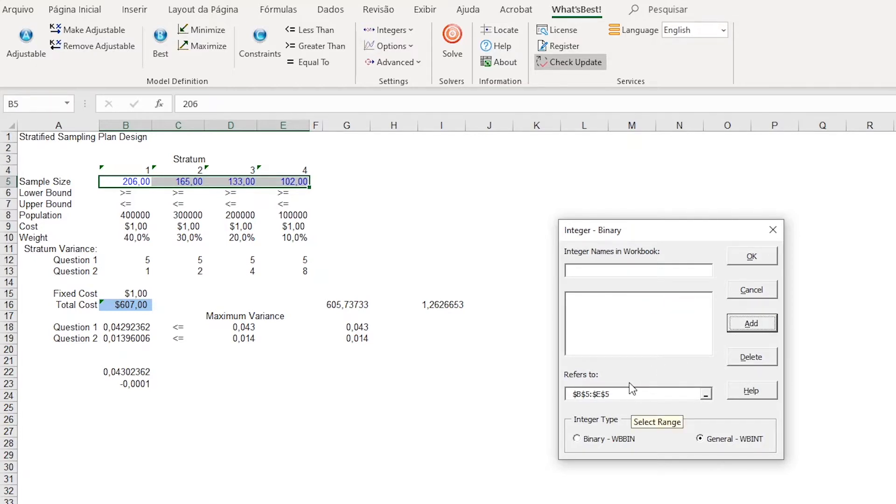
{"action": "left_click", "coordinate": [606, 269]}
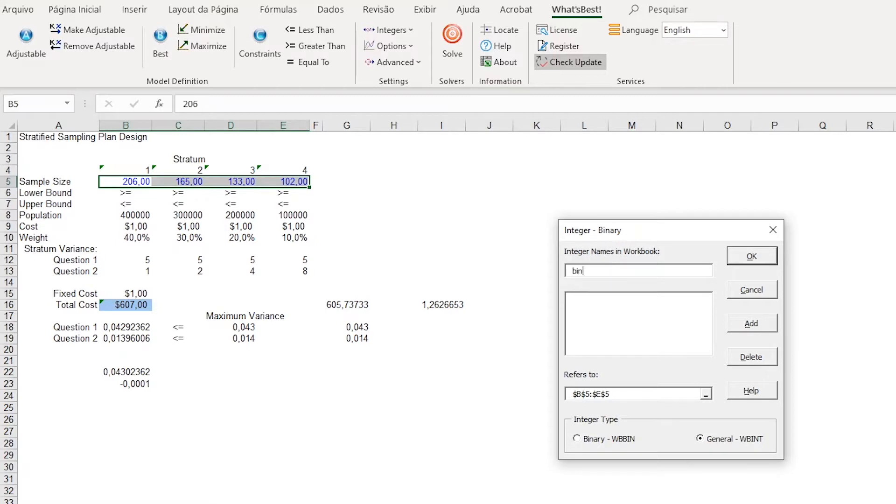
{"action": "left_click", "coordinate": [751, 323]}
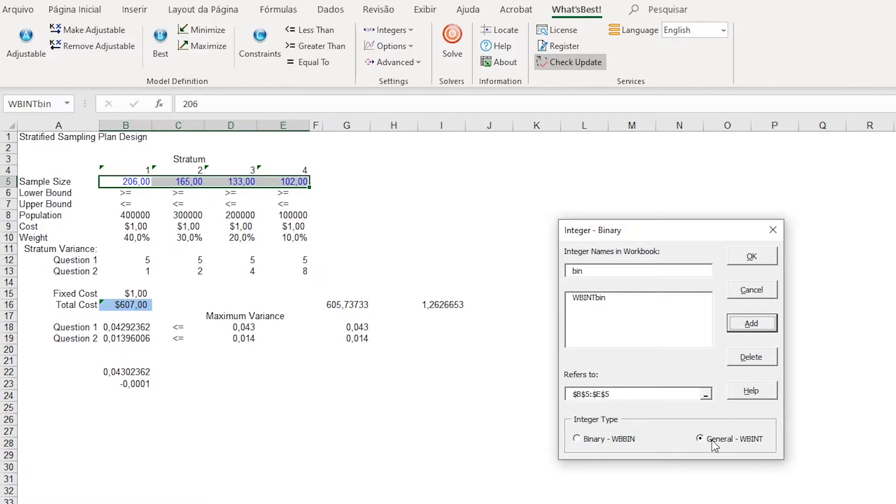
{"action": "left_click", "coordinate": [583, 439]}
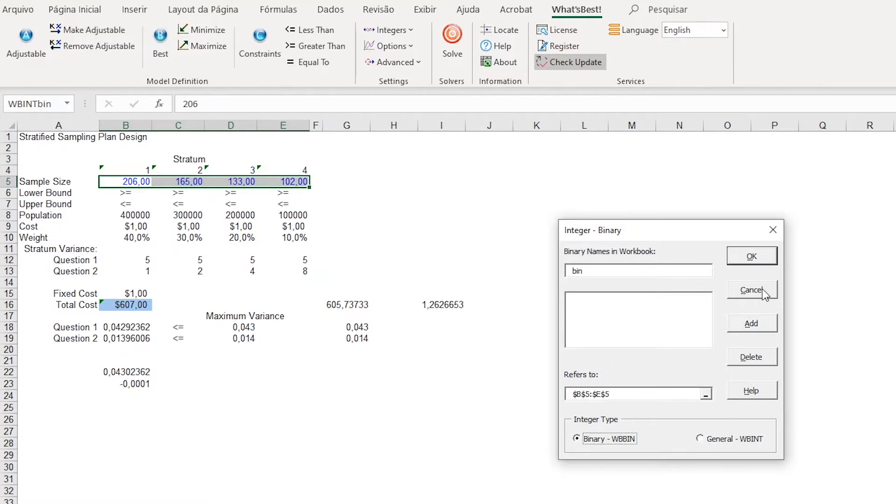
{"action": "left_click", "coordinate": [753, 256]}
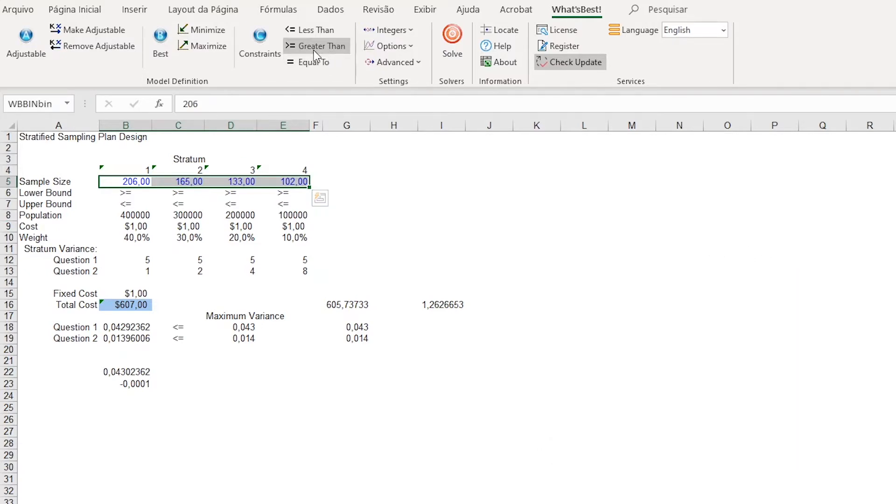
Review the general integer and binary names assigned to B5:E5 in the workbook.
{"action": "left_click", "coordinate": [388, 29]}
{"action": "left_click", "coordinate": [388, 43]}
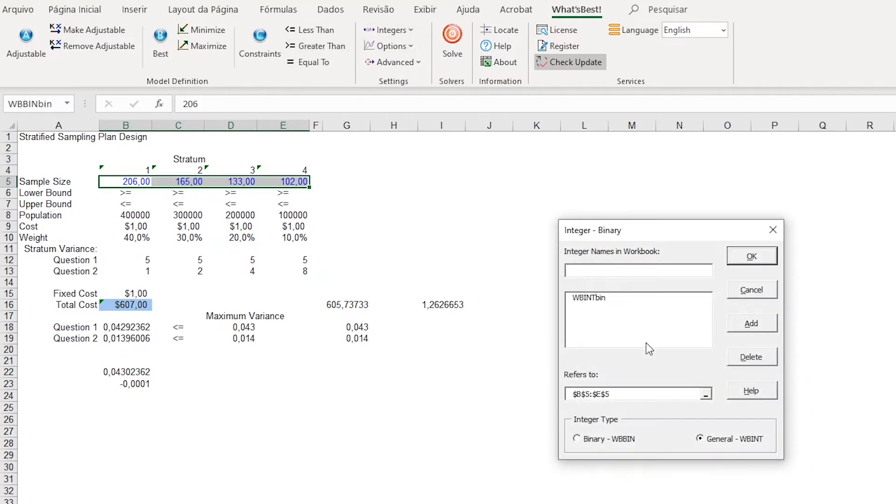
{"action": "left_click", "coordinate": [589, 298]}
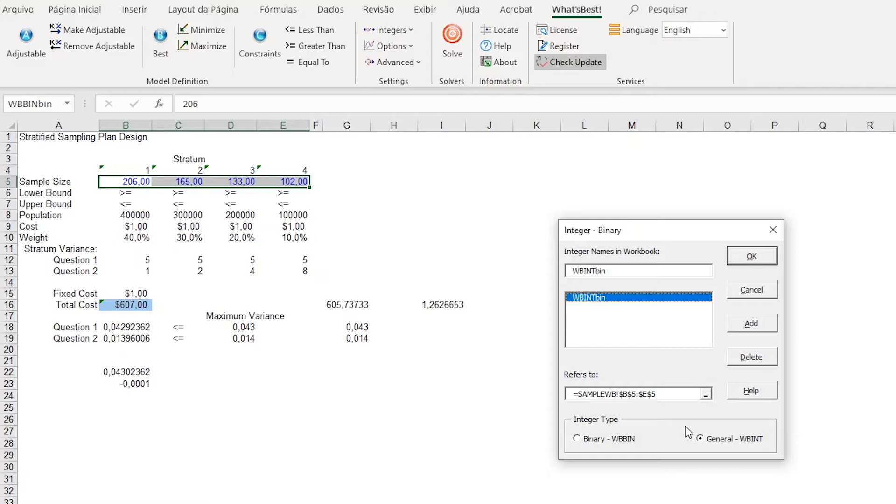
{"action": "left_click", "coordinate": [578, 438]}
{"action": "left_click", "coordinate": [589, 299]}
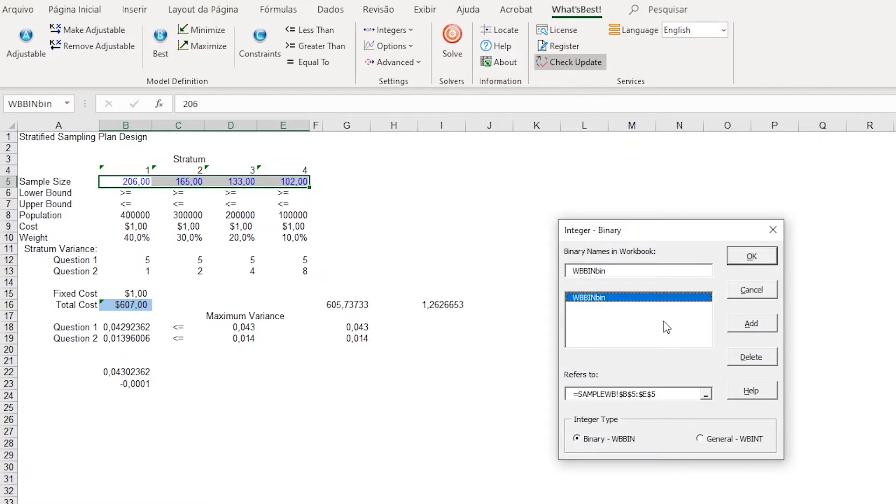
{"action": "left_click", "coordinate": [750, 261]}
Delete the general integer name WBINTbin and check the remaining binary names.
{"action": "left_click", "coordinate": [391, 33]}
{"action": "left_click", "coordinate": [393, 47]}
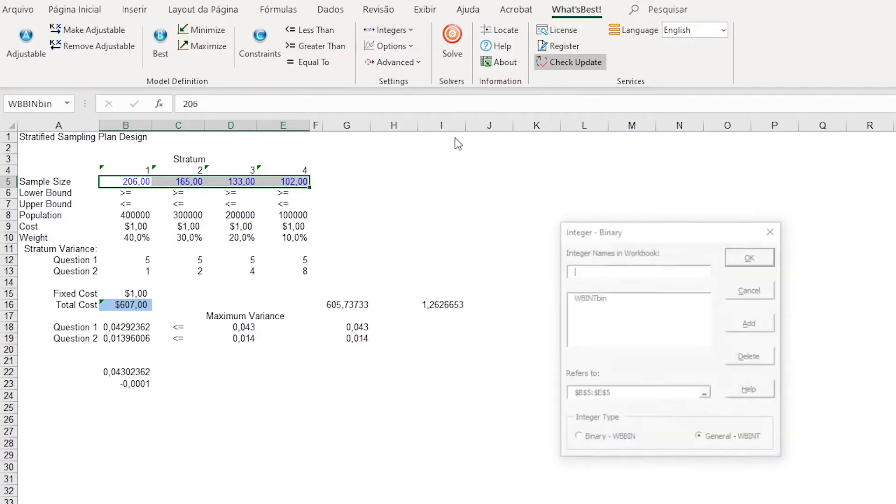
{"action": "left_click", "coordinate": [587, 301]}
{"action": "left_click", "coordinate": [752, 357]}
{"action": "left_click", "coordinate": [597, 270]}
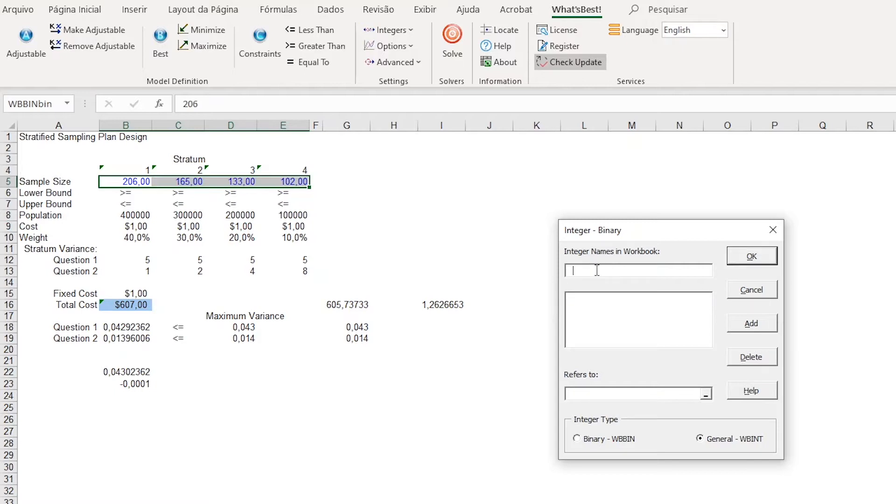
{"action": "left_click", "coordinate": [601, 444]}
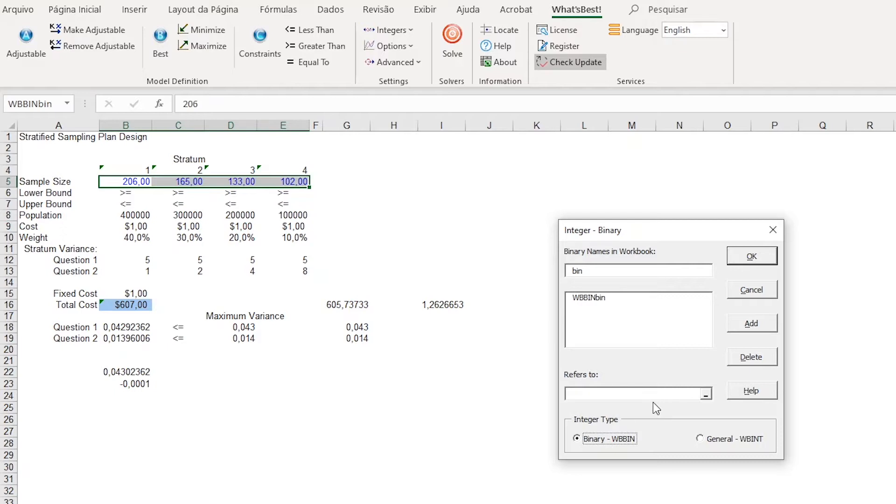
{"action": "left_click", "coordinate": [753, 290]}
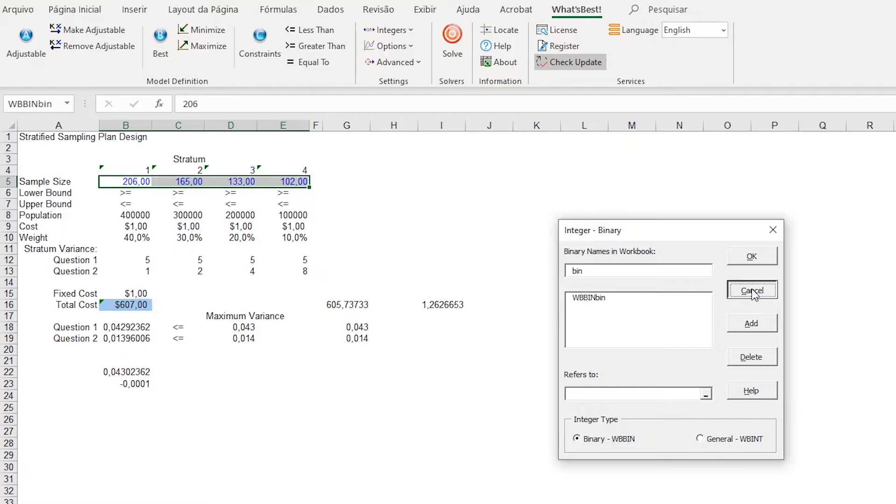
Add the general integer name bin for the sample sizes in B5:E5 again.
{"action": "left_click", "coordinate": [387, 30]}
{"action": "left_click", "coordinate": [393, 47]}
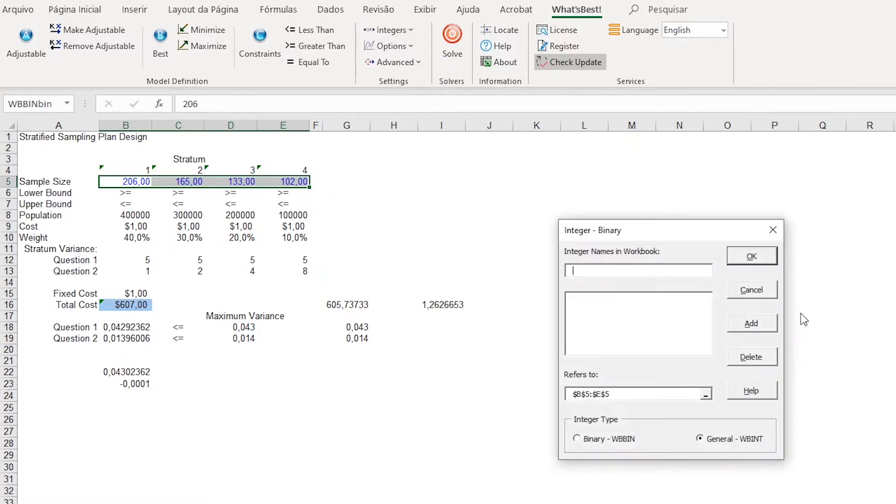
{"action": "type", "text": "bin"}
{"action": "left_click", "coordinate": [748, 326]}
{"action": "left_click", "coordinate": [752, 258]}
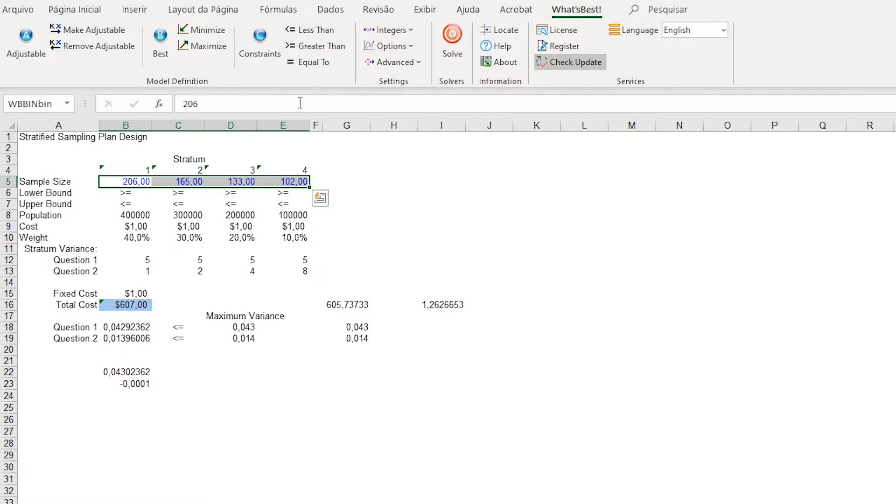
Check which integer name and type are defined for the sample sizes in B5:E5.
{"action": "left_click", "coordinate": [401, 234]}
{"action": "left_click_drag", "start_coordinate": [294, 182], "coordinate": [105, 182]}
{"action": "left_click", "coordinate": [389, 31]}
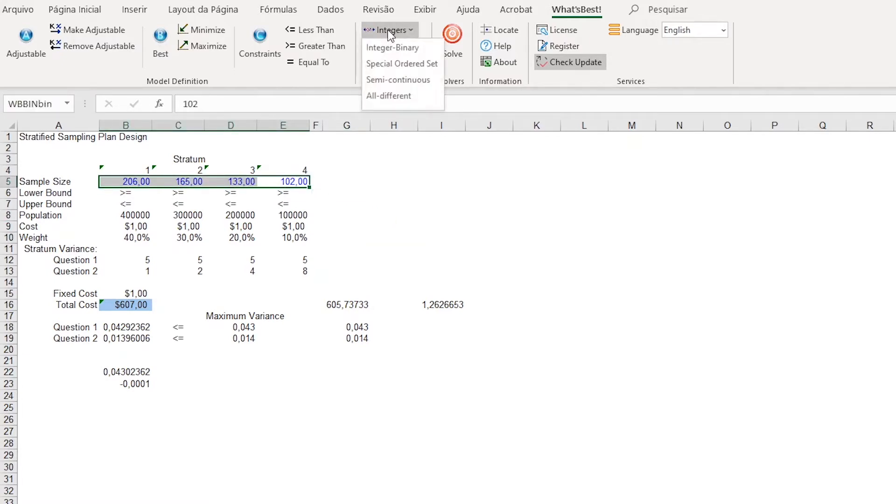
{"action": "left_click", "coordinate": [392, 47]}
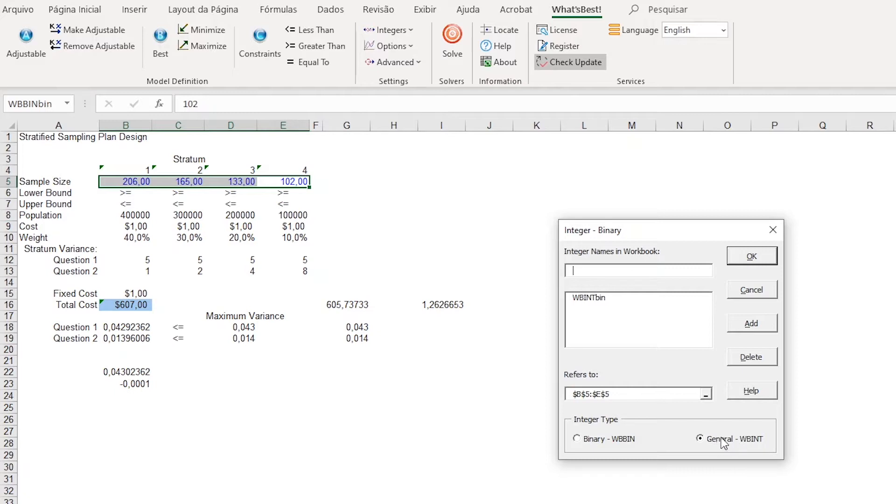
{"action": "left_click", "coordinate": [773, 229]}
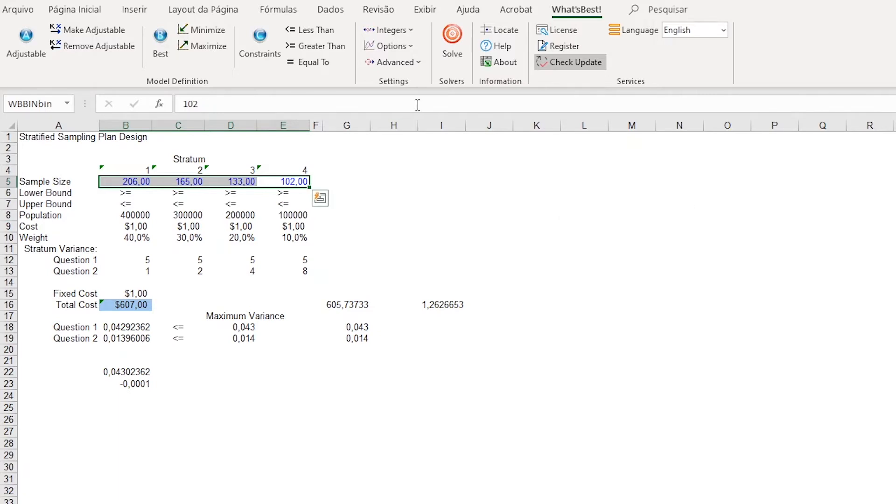
Try to solve the model with the integer and binary restrictions and check the status report.
{"action": "left_click", "coordinate": [442, 205]}
{"action": "left_click", "coordinate": [450, 51]}
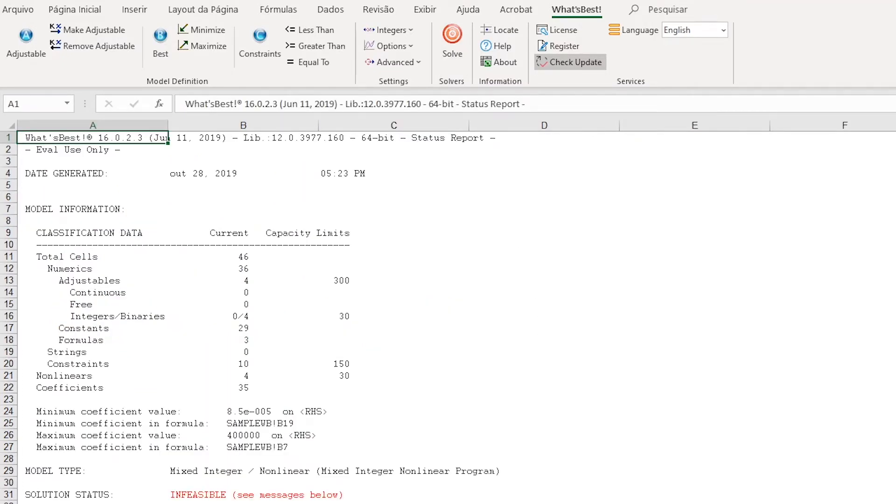
{"action": "key", "text": "ctrl+Page_Down"}
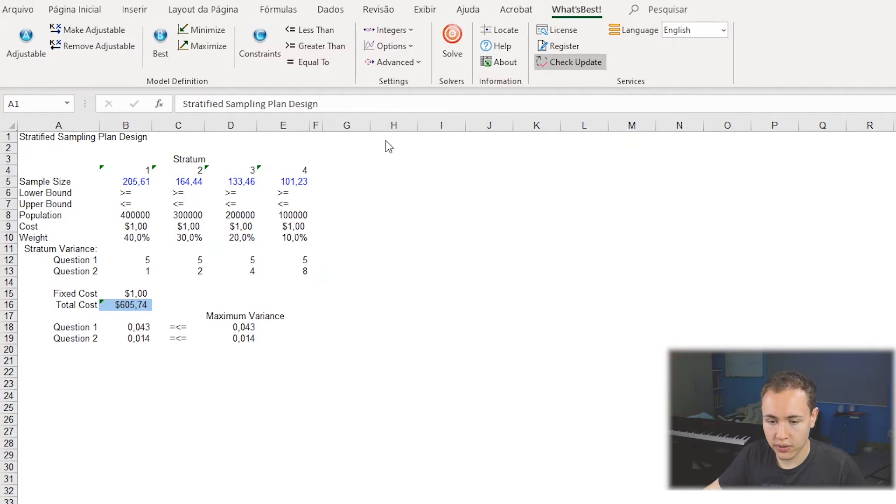
Replace the four stratum sample sizes in row 5 with the whole numbers 206, 165, 134 and 102.
{"action": "left_click", "coordinate": [135, 178]}
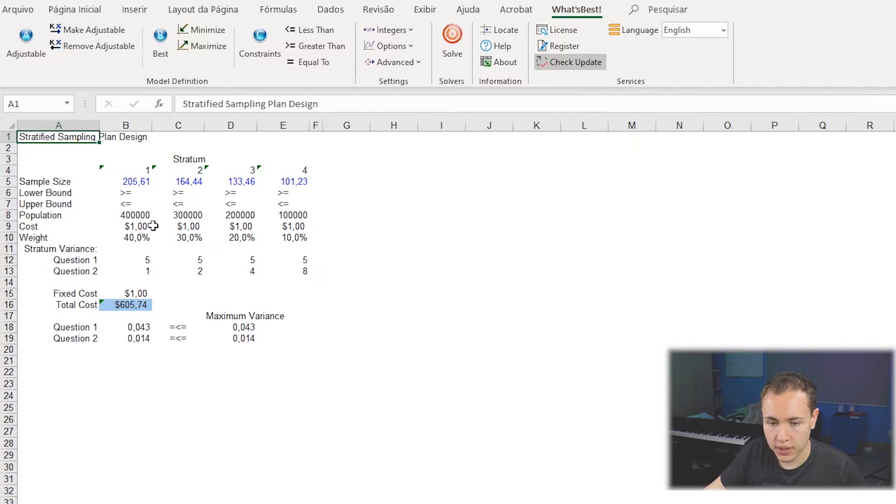
{"action": "left_click", "coordinate": [141, 179]}
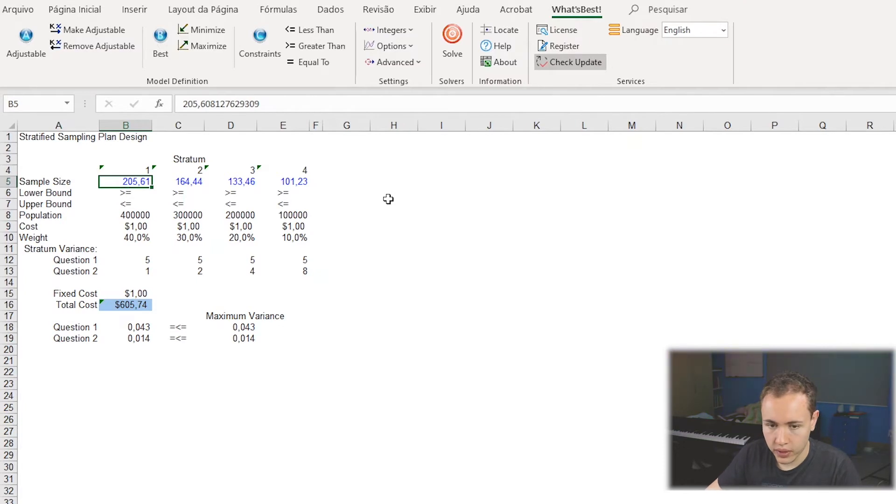
{"action": "type", "text": "206"}
{"action": "key", "text": "Tab"}
{"action": "type", "text": "165"}
{"action": "key", "text": "Tab"}
{"action": "type", "text": "1"}
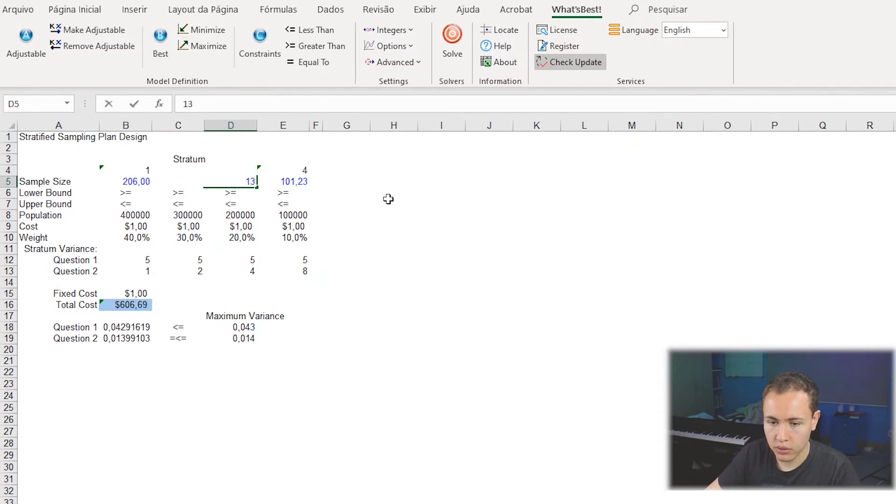
{"action": "key", "text": "Tab"}
{"action": "type", "text": "10"}
{"action": "key", "text": "Return"}
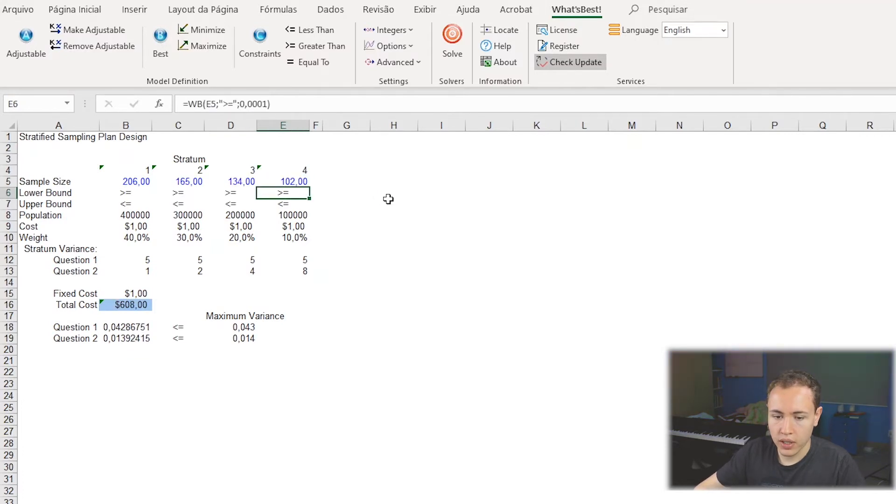
Copy the whole sampling plan in A1:E19 and paste it as values starting at H1.
{"action": "left_click", "coordinate": [119, 305]}
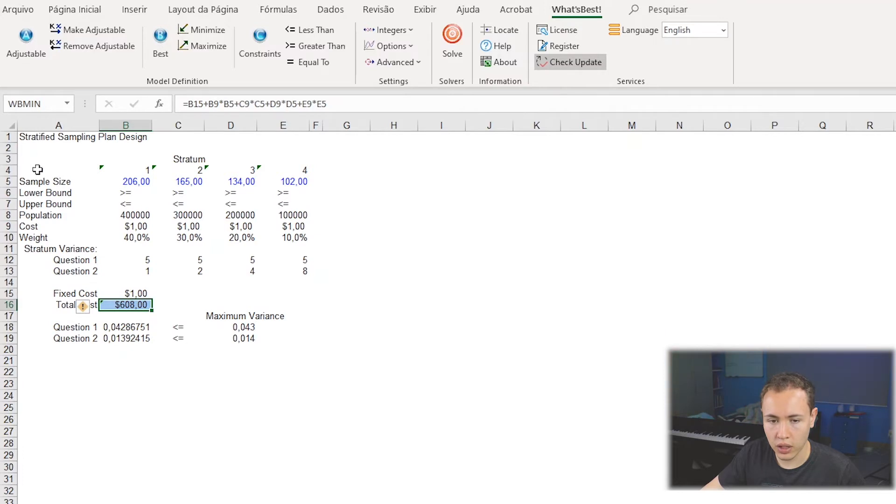
{"action": "left_click_drag", "start_coordinate": [24, 140], "coordinate": [292, 332]}
{"action": "key", "text": "ctrl+c"}
{"action": "left_click", "coordinate": [390, 136]}
{"action": "right_click", "coordinate": [390, 136]}
{"action": "left_click", "coordinate": [444, 209]}
{"action": "left_click", "coordinate": [387, 256]}
Restrict the sample sizes in B5:E5 to general integers (WBINT) with a new integer name.
{"action": "left_click", "coordinate": [181, 197]}
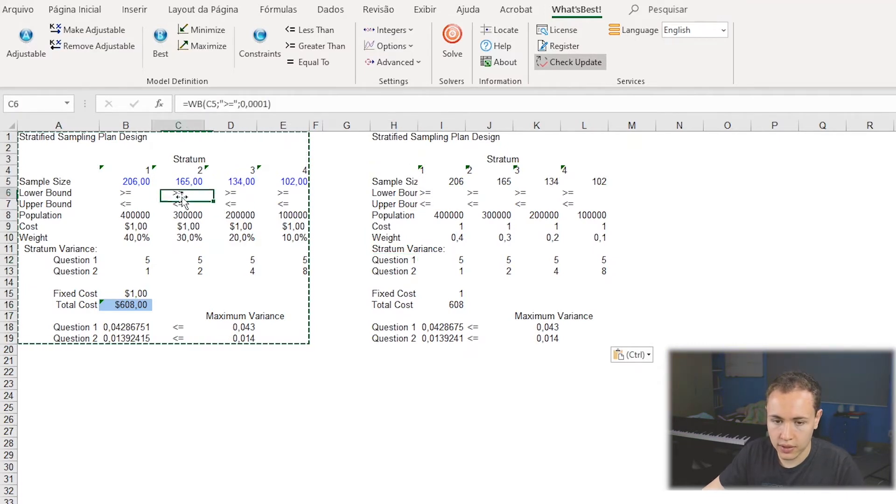
{"action": "key", "text": "Escape"}
{"action": "left_click_drag", "start_coordinate": [132, 182], "coordinate": [298, 183]}
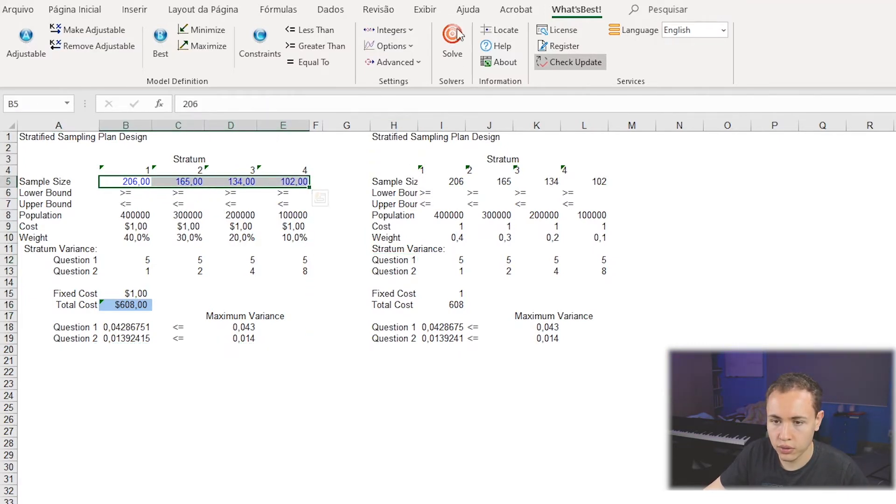
{"action": "left_click", "coordinate": [399, 26]}
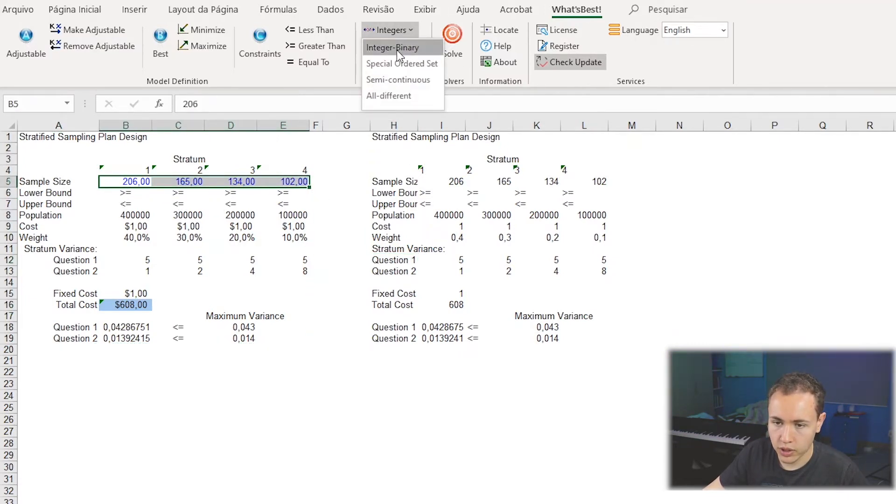
{"action": "left_click", "coordinate": [397, 49]}
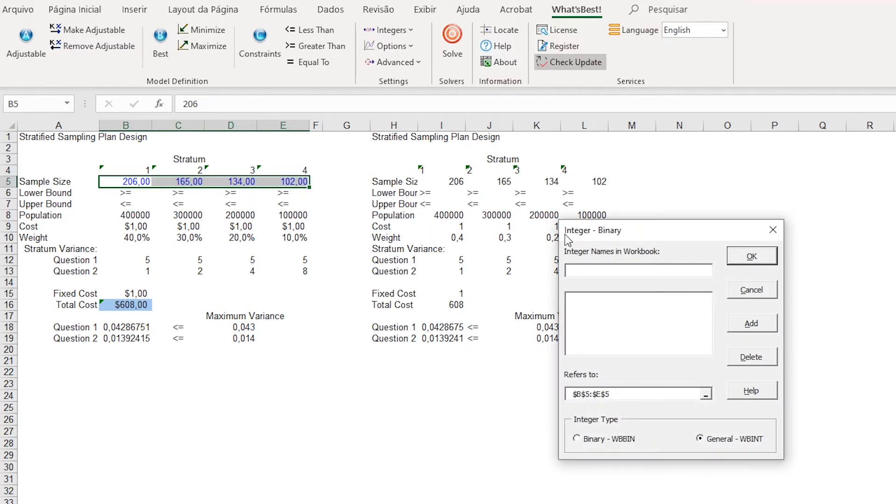
{"action": "type", "text": "bin"}
{"action": "left_click", "coordinate": [748, 326]}
{"action": "left_click", "coordinate": [767, 253]}
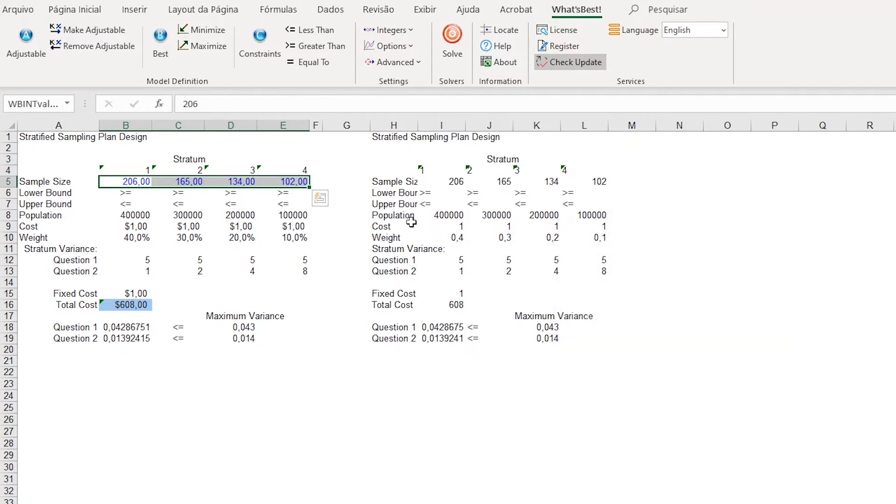
Solve the integer model and compare its total cost with the manually rounded plan copied to H1:L19.
{"action": "left_click", "coordinate": [348, 216]}
{"action": "left_click", "coordinate": [451, 53]}
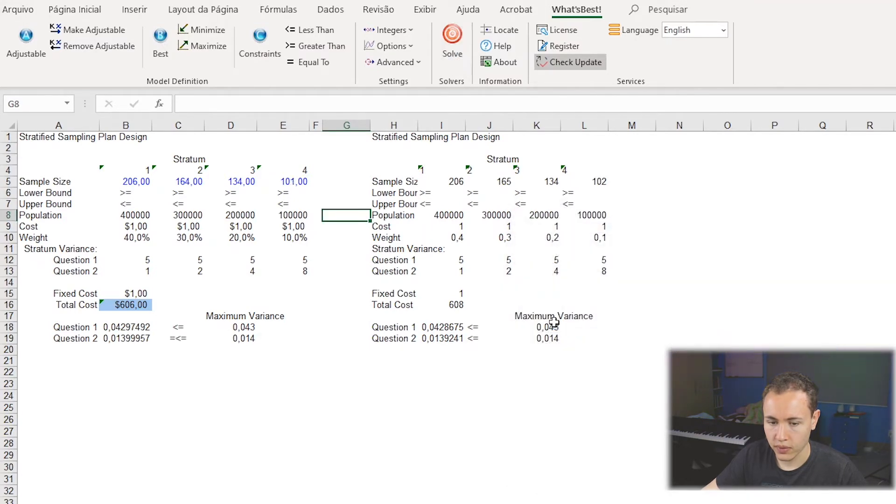
{"action": "left_click", "coordinate": [123, 305]}
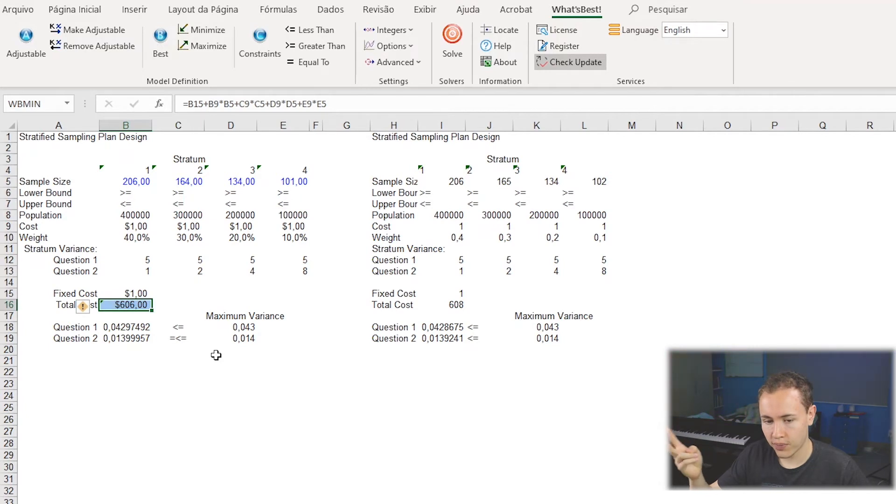
{"action": "left_click", "coordinate": [455, 306]}
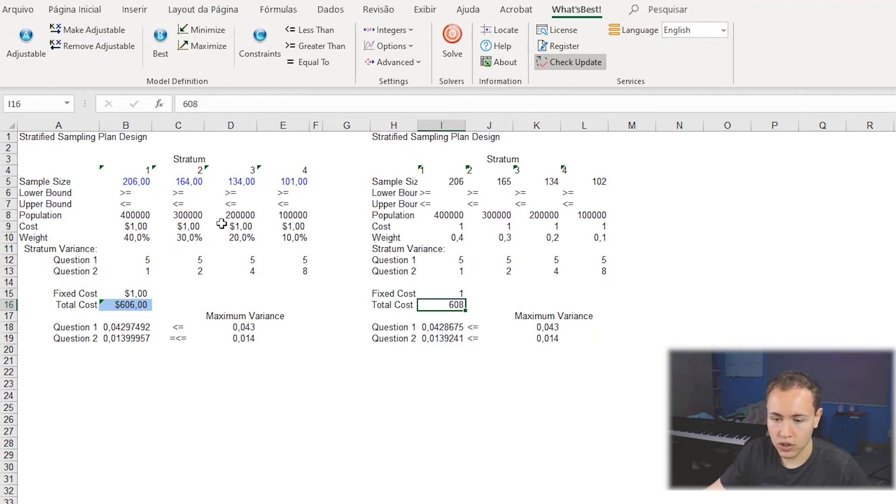
{"action": "left_click_drag", "start_coordinate": [393, 137], "coordinate": [592, 340]}
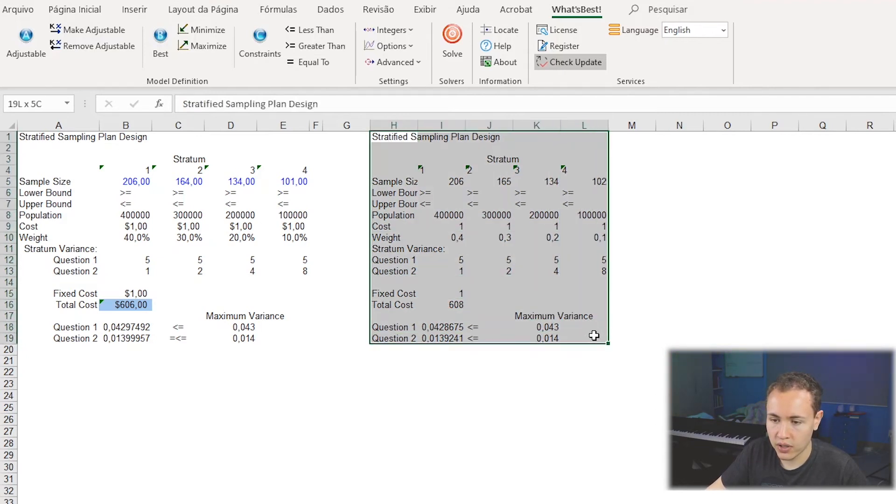
Compare the integer-solved sample sizes in B5:E5 with the manually rounded ones in I5:L5, stratum by stratum.
{"action": "left_click", "coordinate": [145, 182]}
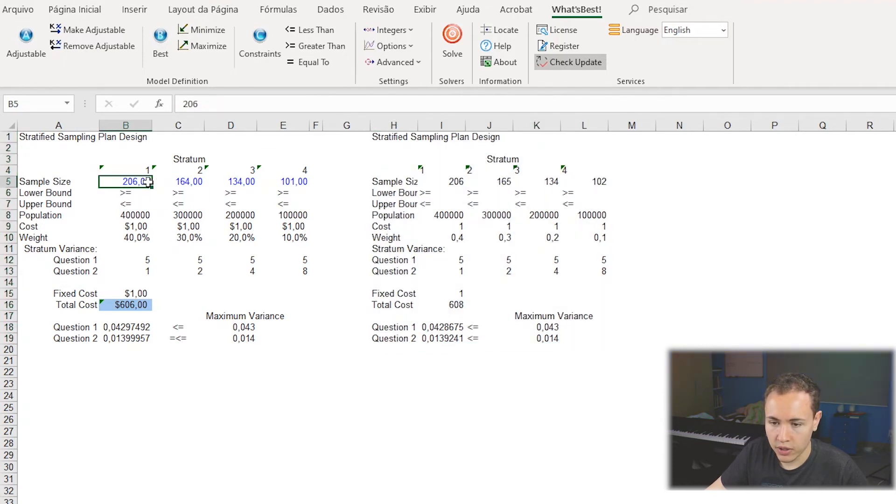
{"action": "left_click", "coordinate": [451, 181]}
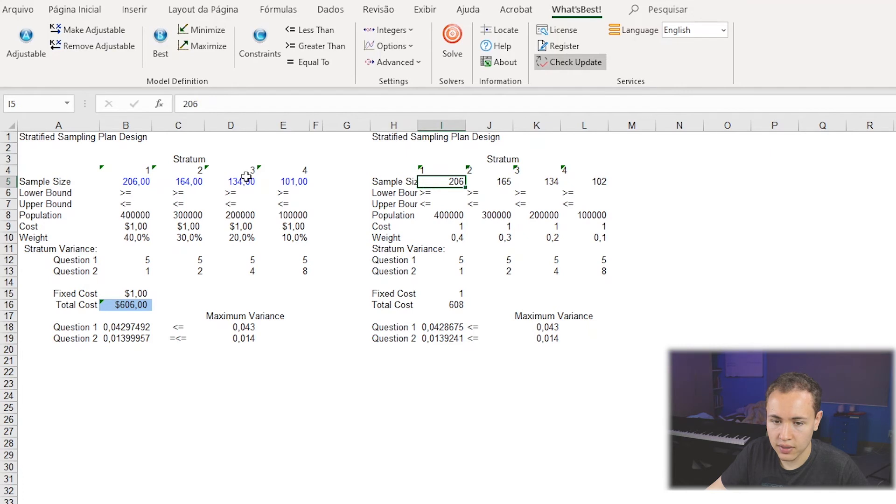
{"action": "left_click", "coordinate": [186, 184]}
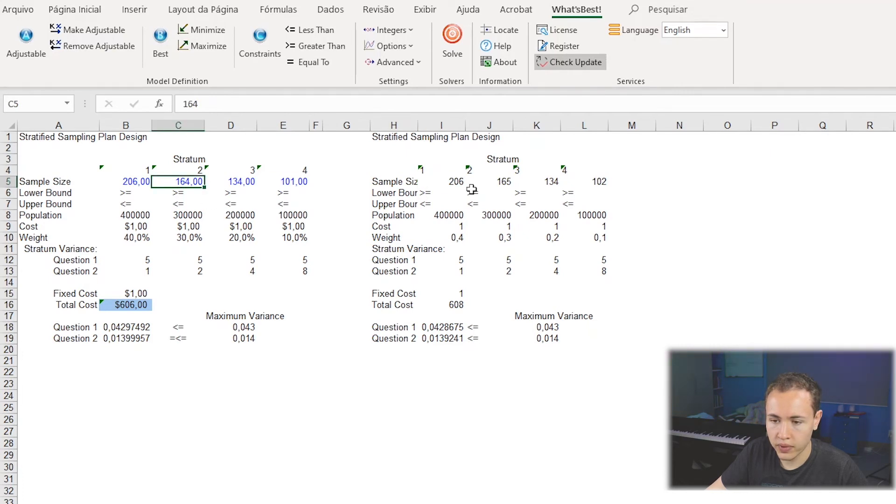
{"action": "left_click", "coordinate": [504, 183]}
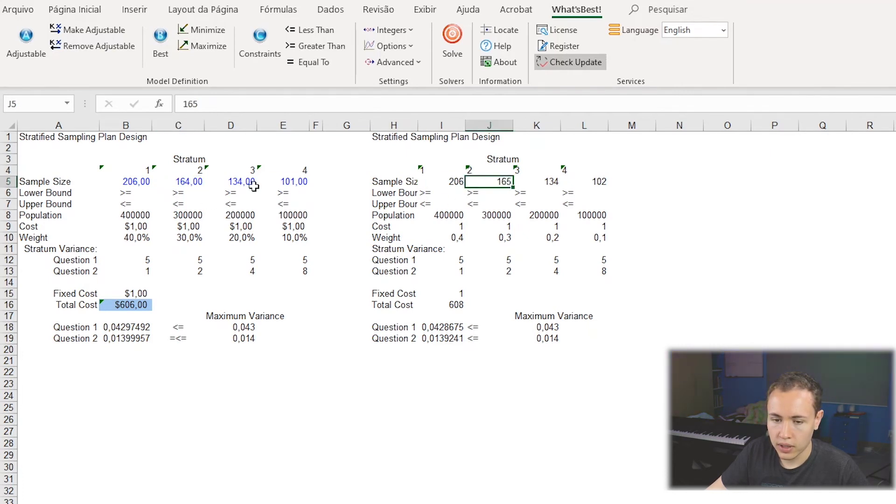
{"action": "left_click", "coordinate": [237, 182]}
{"action": "left_click", "coordinate": [555, 182]}
{"action": "left_click", "coordinate": [298, 182]}
{"action": "left_click", "coordinate": [592, 183]}
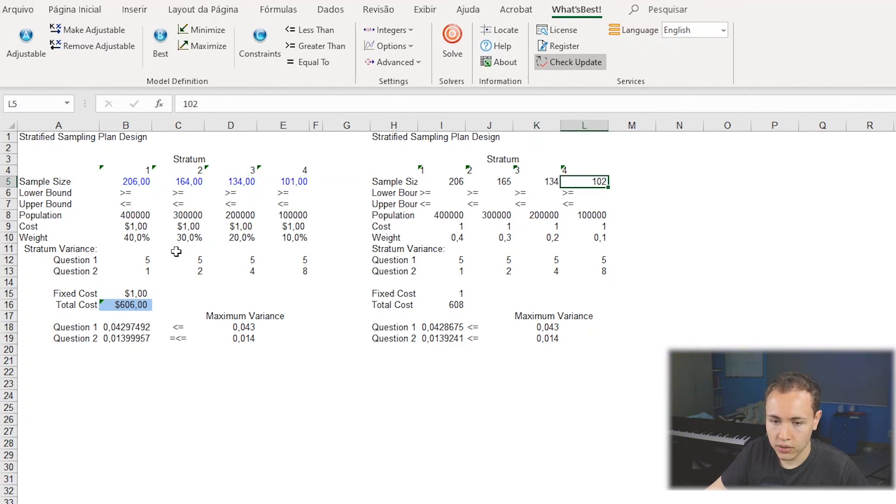
Review the solved sample sizes of strata 2 to 4 in C5:E5 and the total cost formula in B16.
{"action": "left_click", "coordinate": [181, 181]}
{"action": "left_click", "coordinate": [250, 183]}
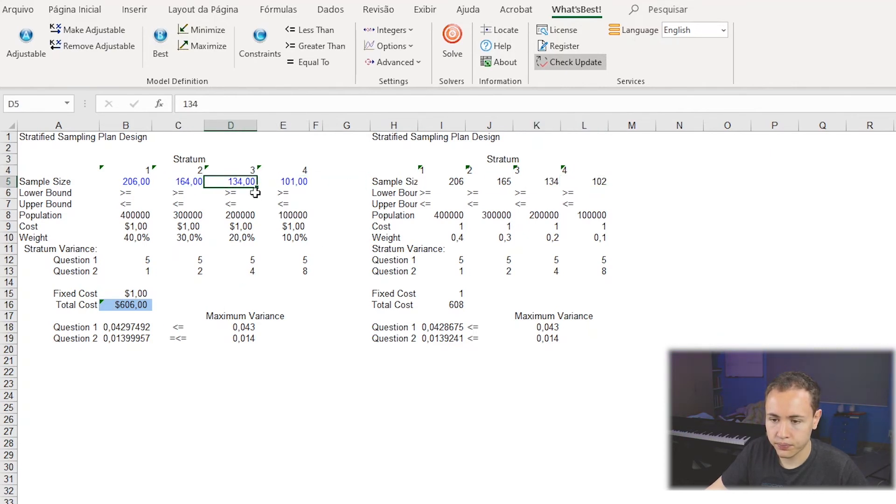
{"action": "left_click", "coordinate": [199, 182]}
{"action": "left_click", "coordinate": [294, 182]}
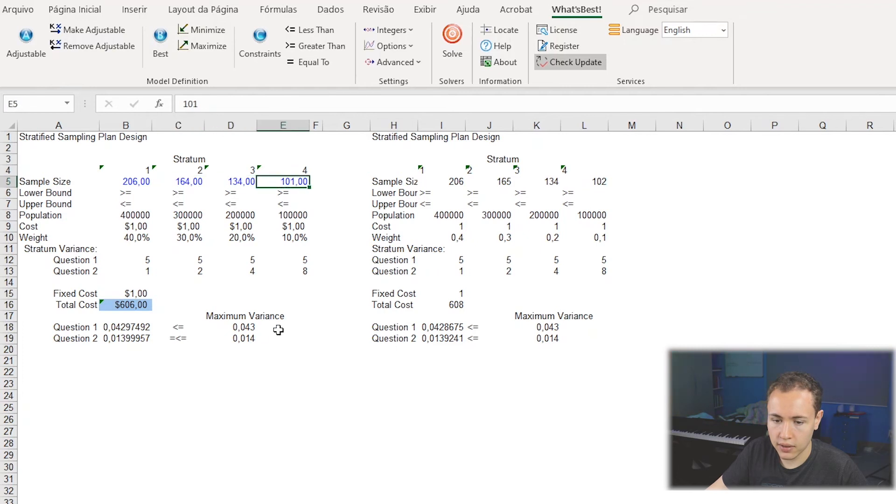
{"action": "left_click", "coordinate": [135, 305]}
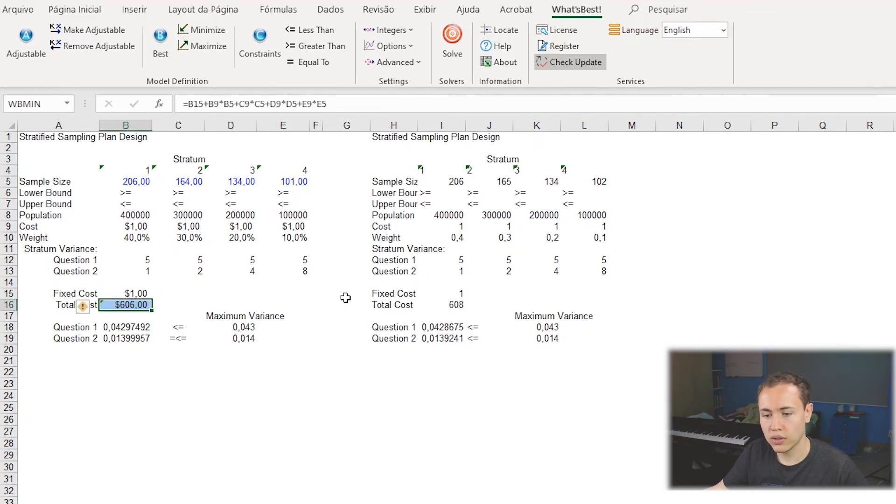